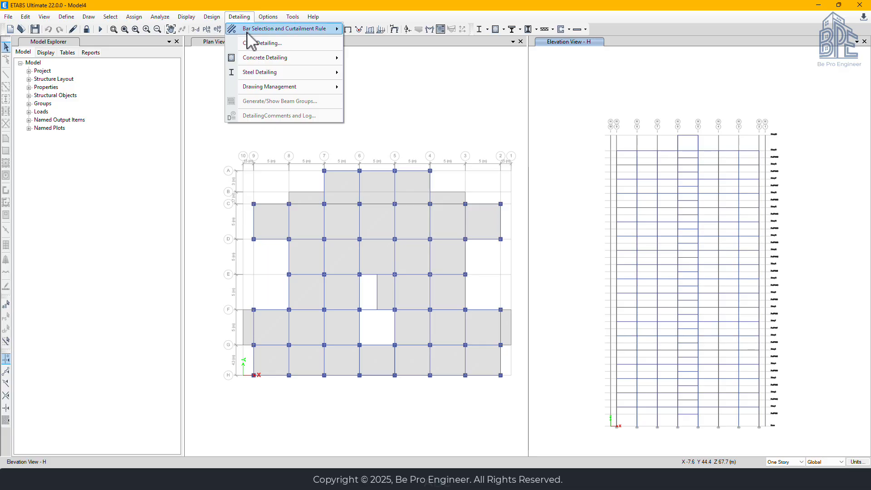
Open the rebar selection rules from the concrete beam bar selection and curtailment settings.
mouse_move(291, 30)
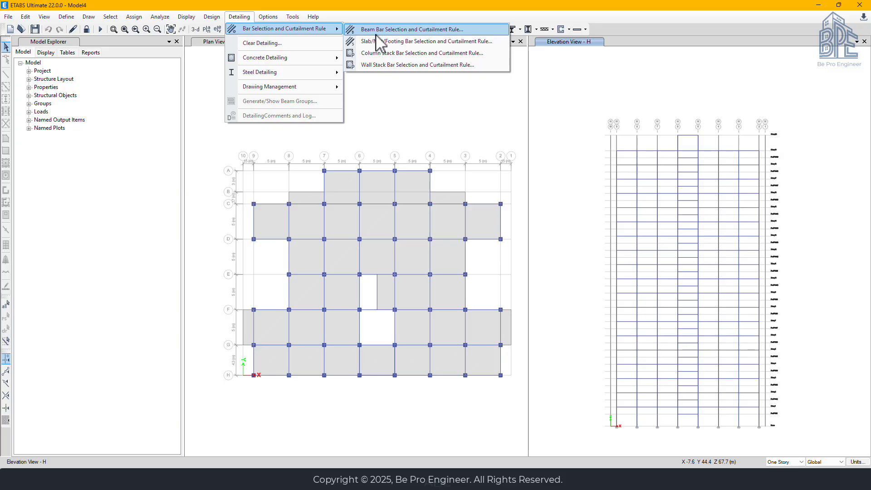
click(408, 31)
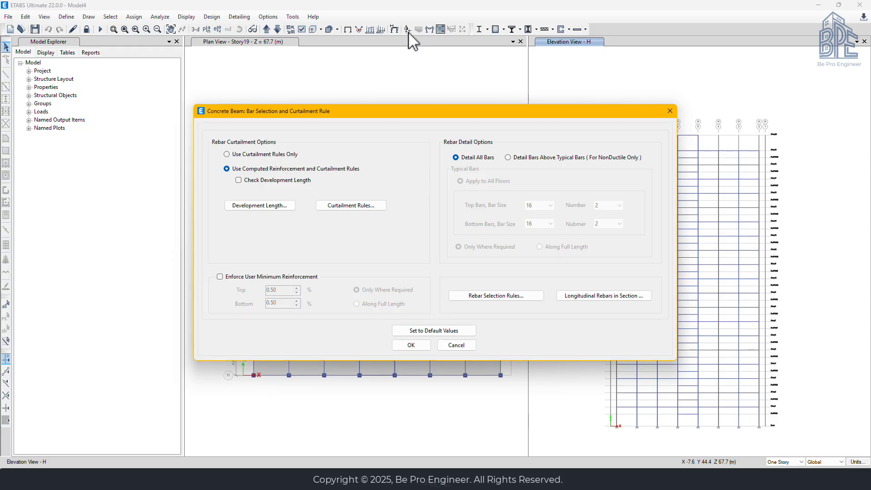
click(502, 300)
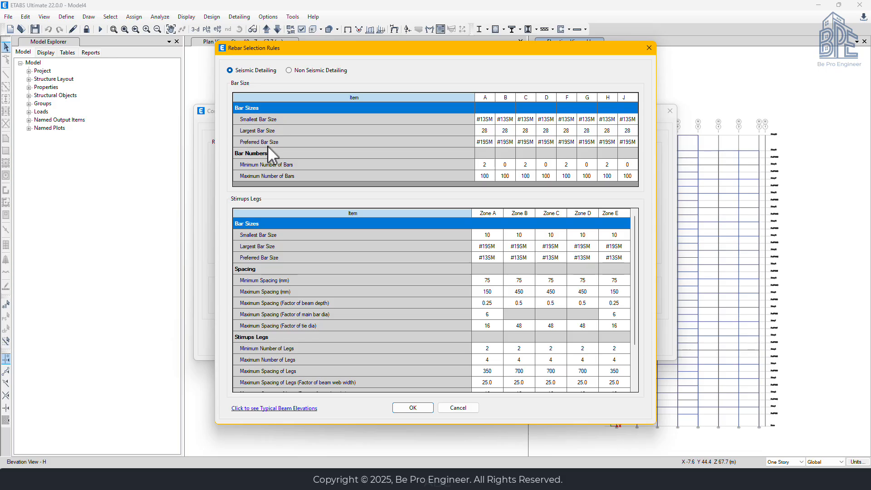
Check the available smallest and largest bar sizes for beam bar type A, and leave the beam settings without saving.
click(481, 119)
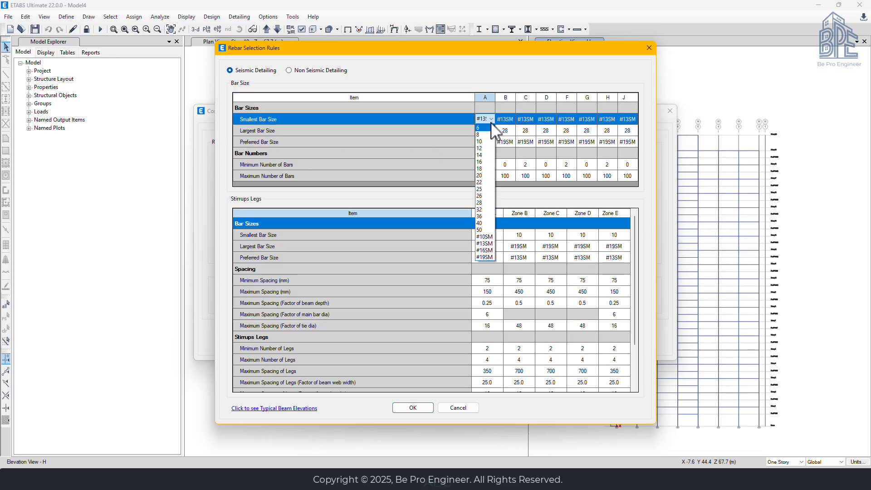
click(491, 119)
click(492, 130)
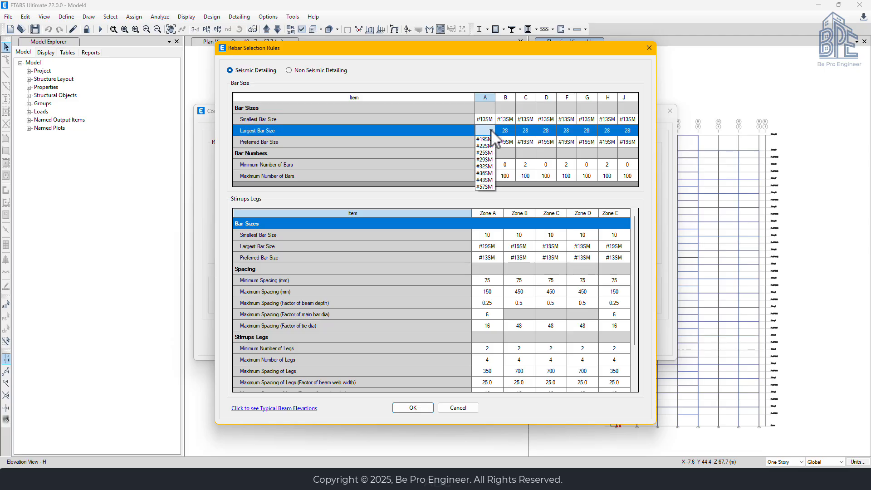
click(492, 131)
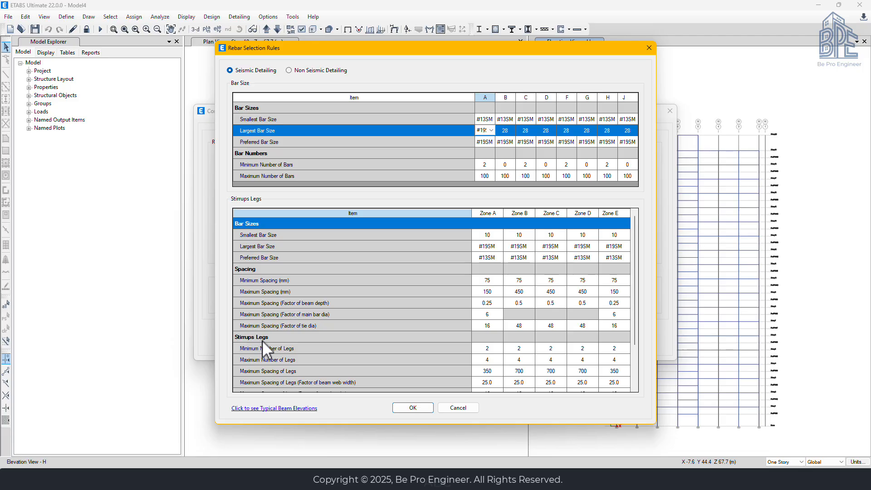
click(451, 406)
click(454, 346)
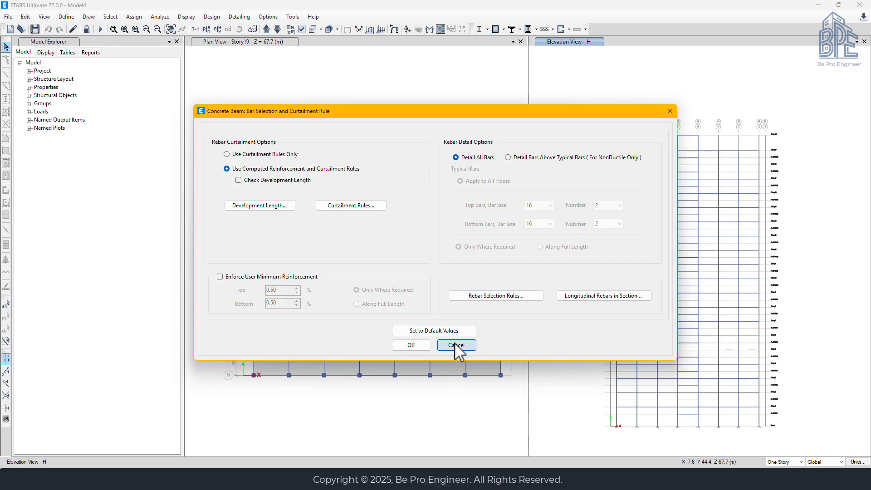
Review the column stack rebar selection rules and their non-seismic confinement options, and leave the column stack settings without saving.
click(239, 17)
mouse_move(254, 34)
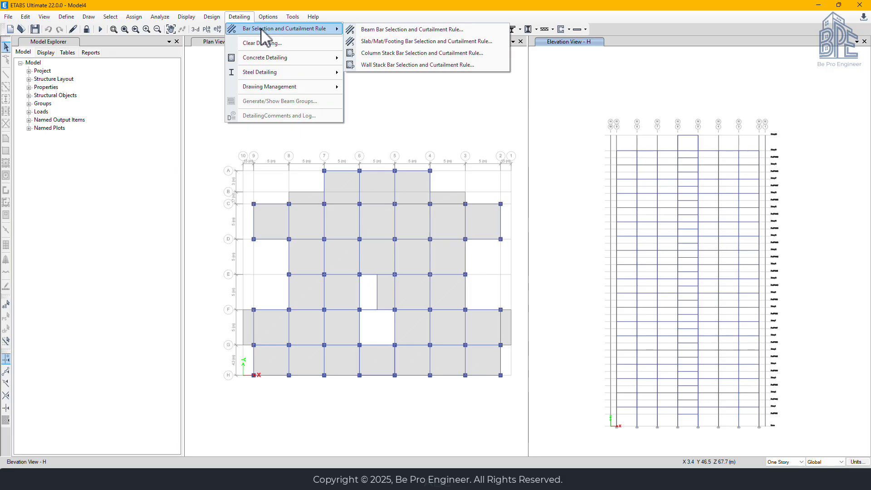
click(398, 53)
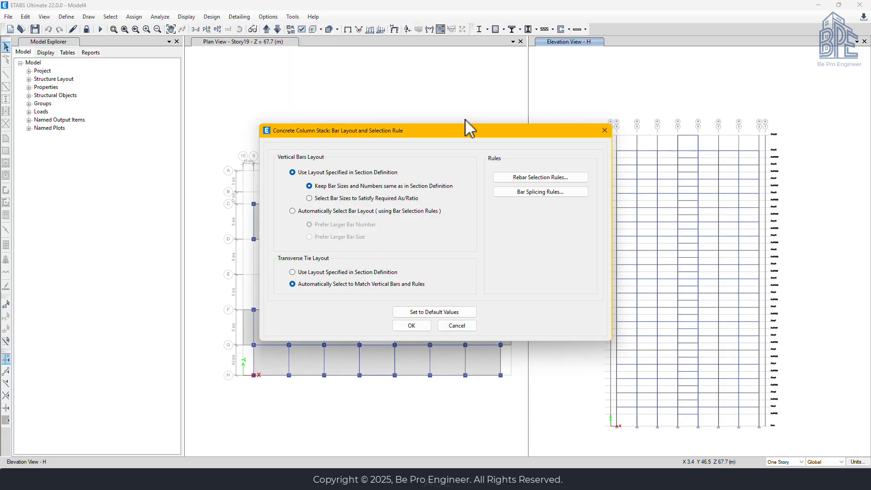
click(537, 178)
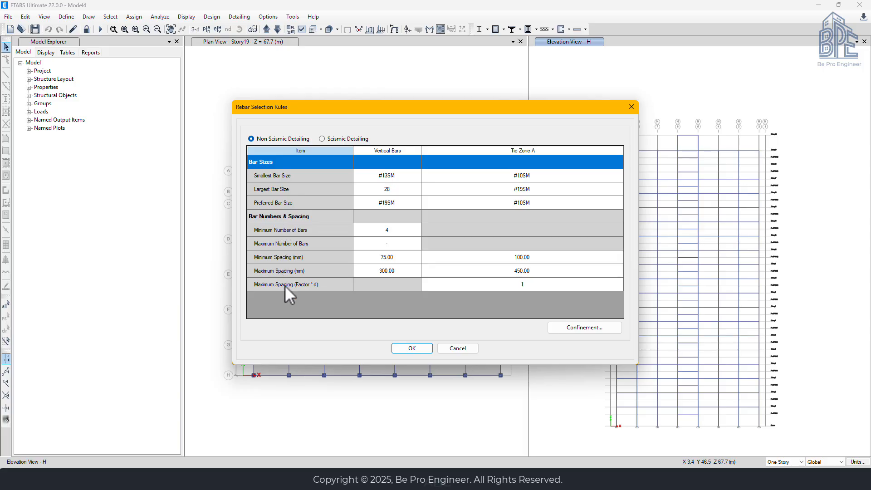
click(577, 329)
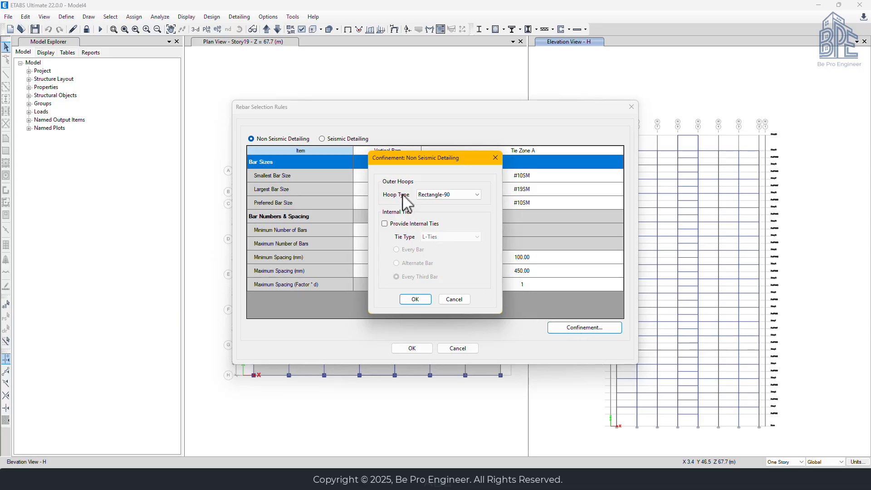
click(418, 300)
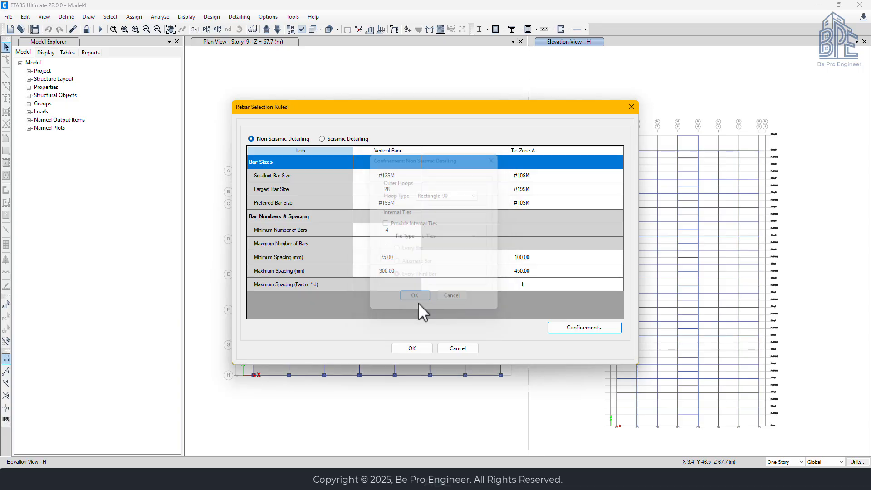
click(456, 348)
click(452, 327)
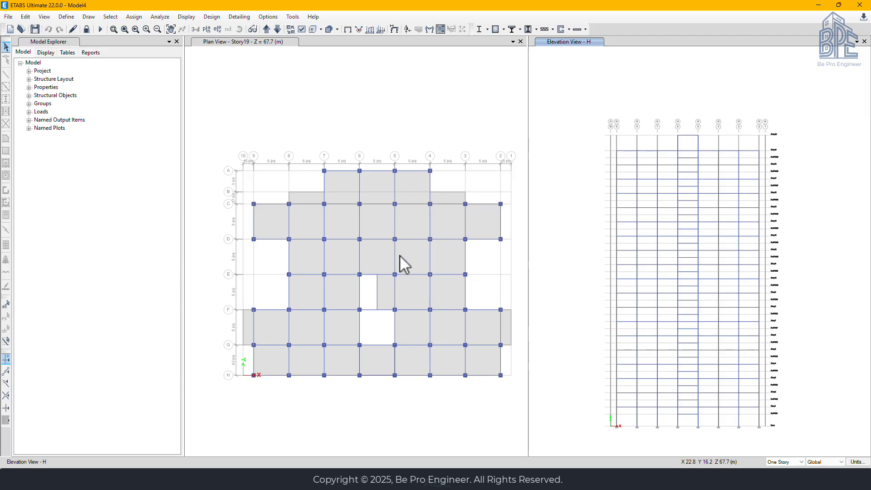
Run the concrete beam detailing and check, and display the detailing of Story14.
click(239, 16)
mouse_move(264, 62)
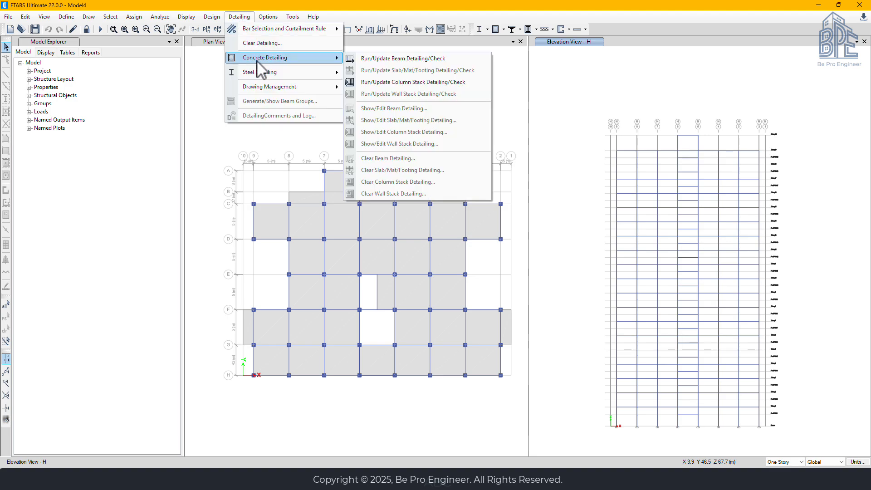
click(401, 59)
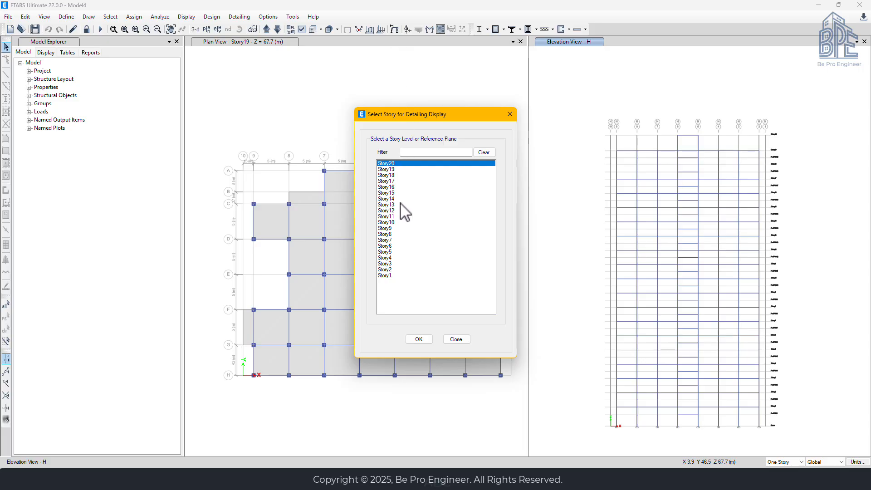
click(388, 199)
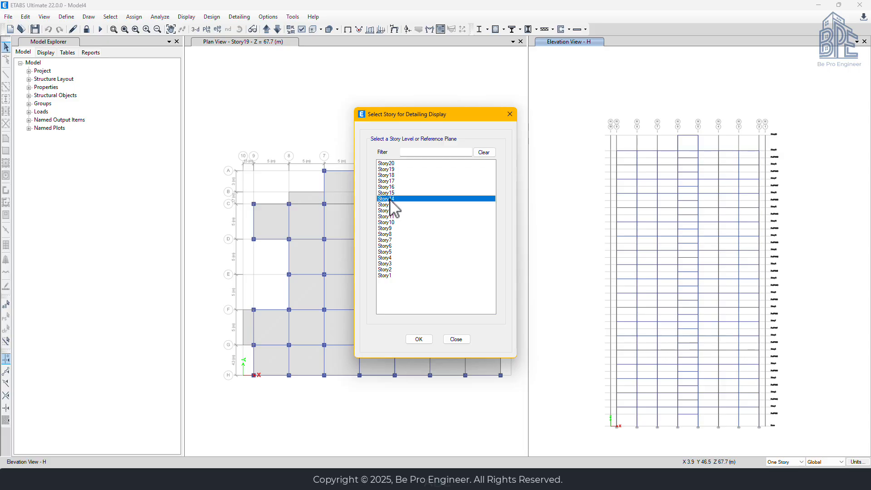
click(418, 339)
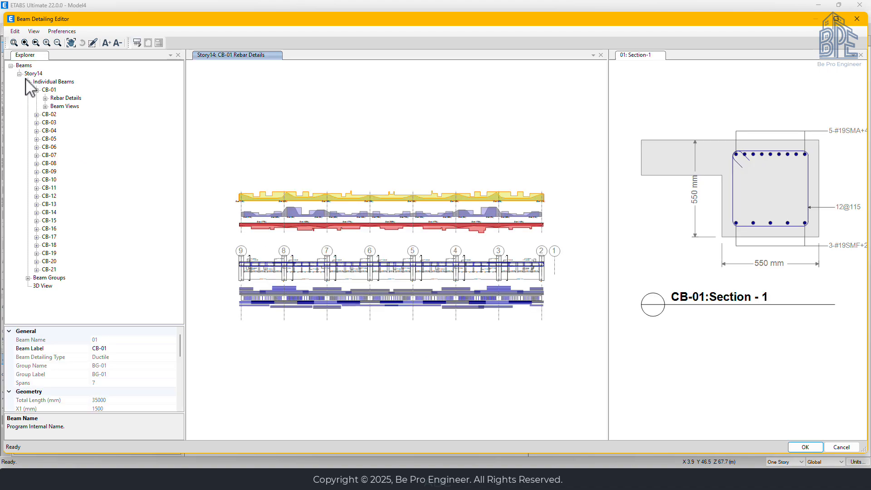
Show Top Bar-A at Support-1 in the rebar details of beam CB-01 and examine it close up in the elevation.
click(66, 98)
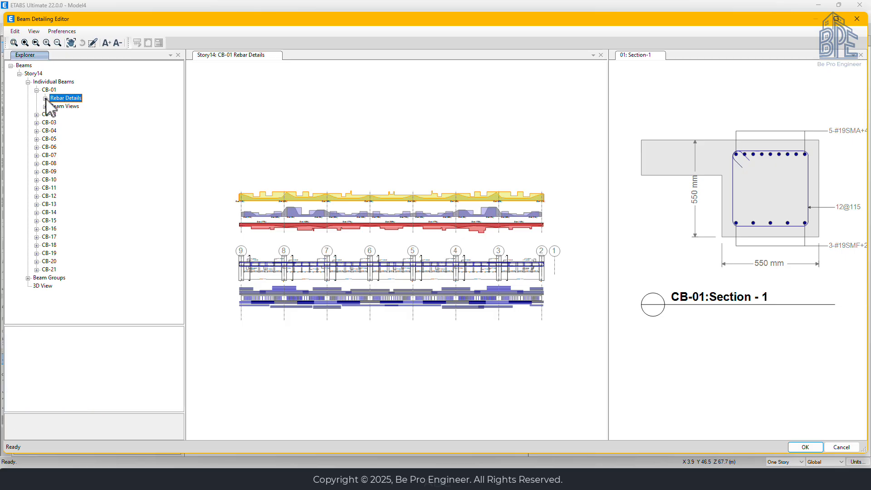
click(45, 98)
click(61, 106)
click(53, 107)
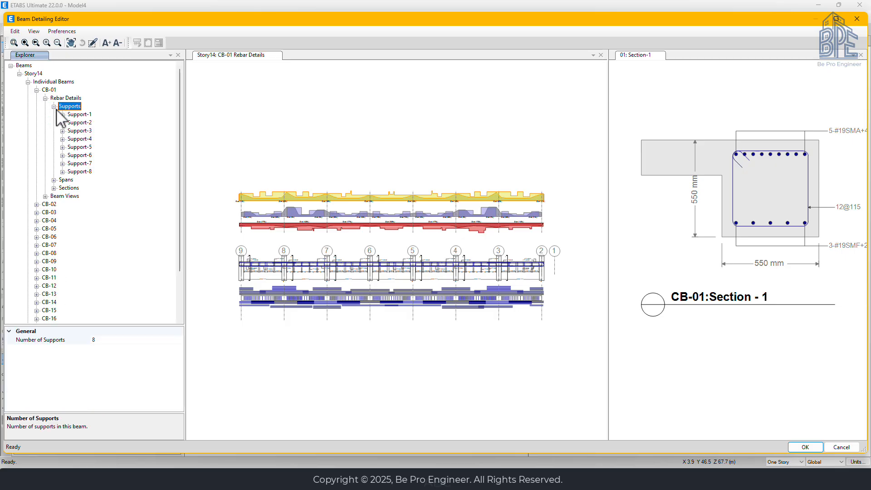
click(78, 115)
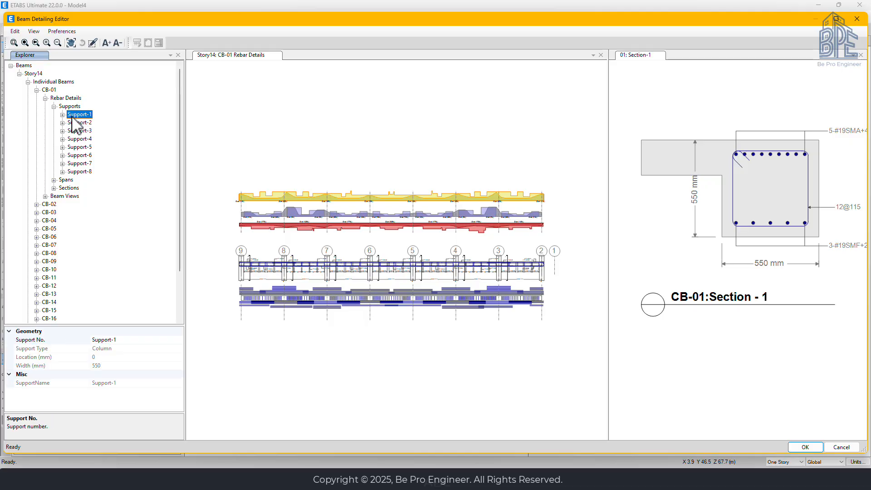
click(63, 114)
click(88, 123)
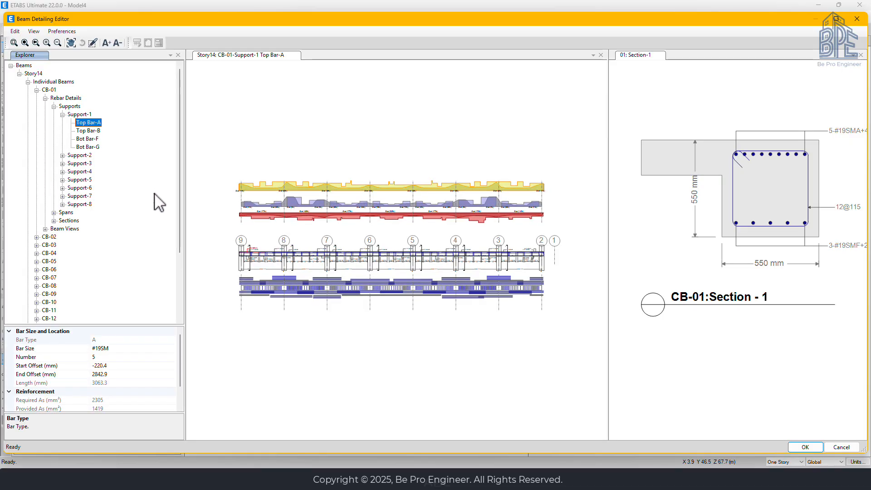
scroll(252, 259, up, 8)
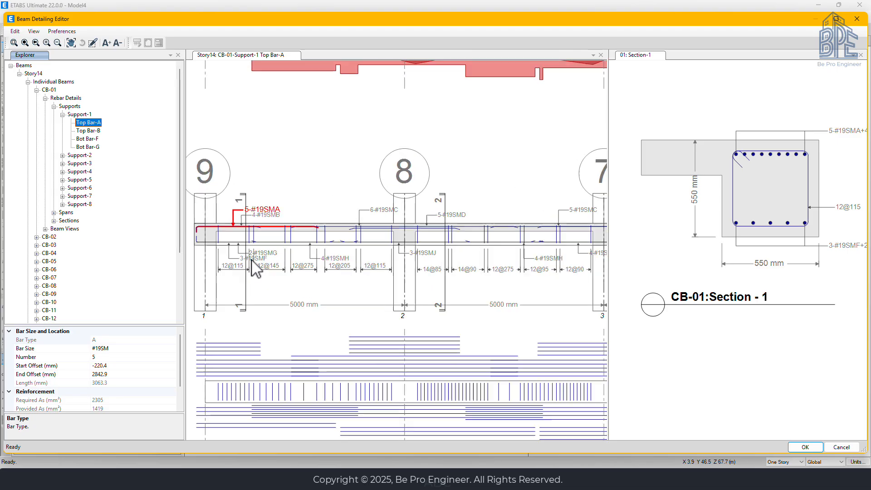
scroll(261, 218, up, 2)
middle_drag(261, 217, 287, 194)
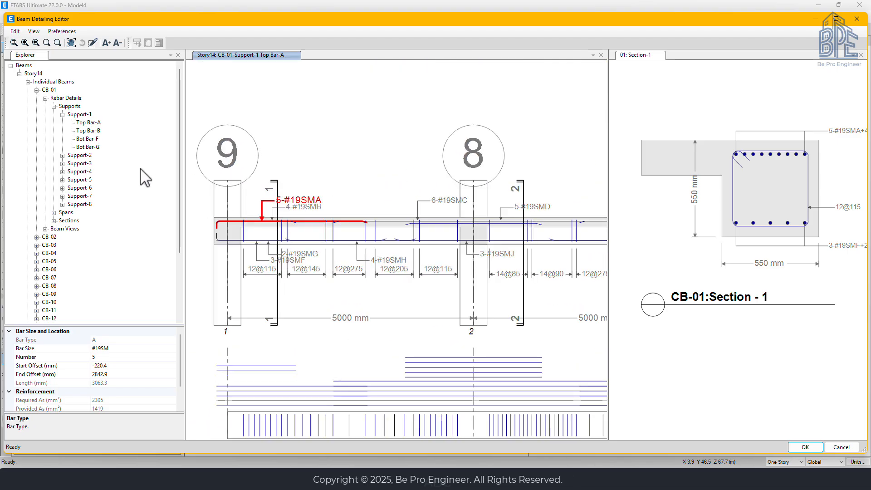
Examine Top Bar-B, Bot Bar-F and Bot Bar-G at Support-1 of beam CB-01.
click(91, 130)
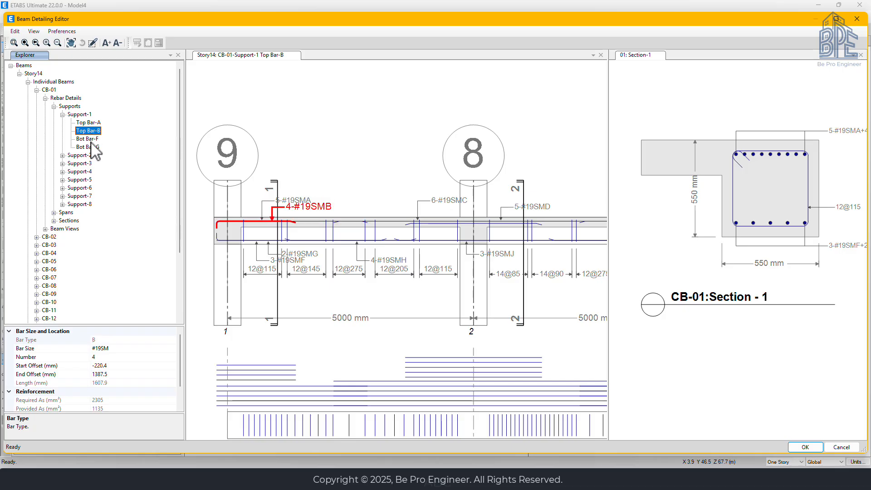
click(87, 139)
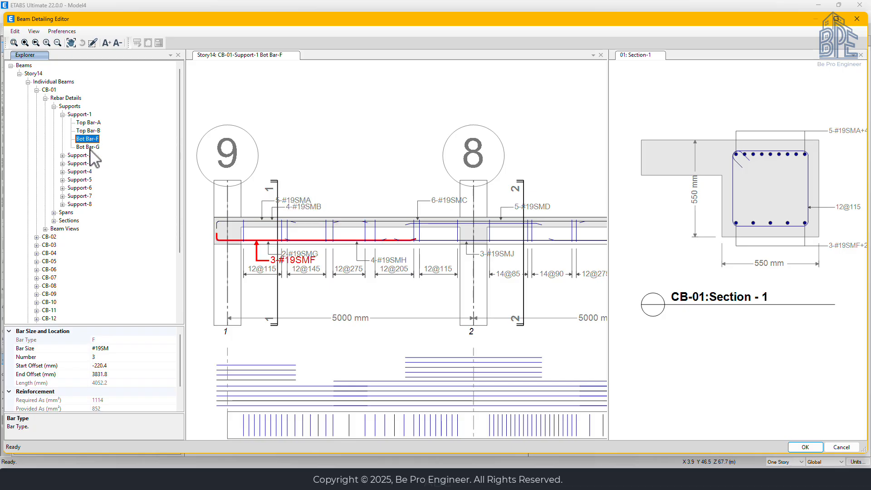
click(89, 147)
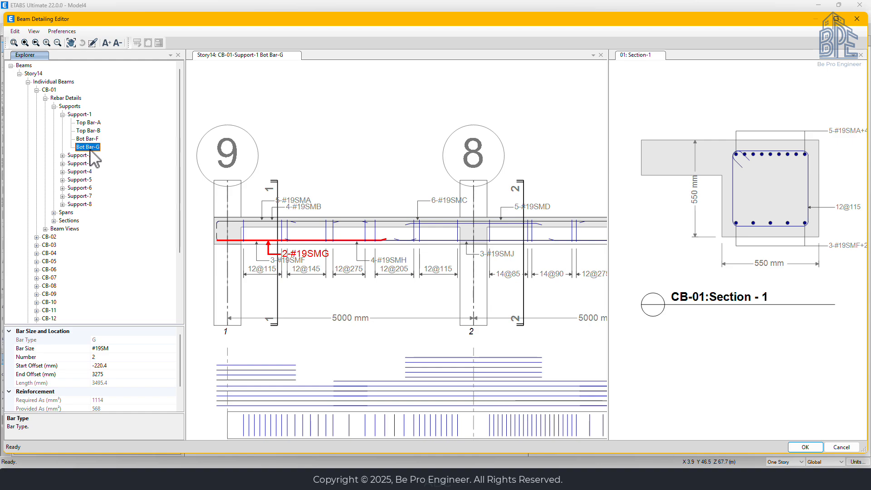
Examine Top Bar-C and Top Bar-D at Support-2 of beam CB-01.
click(80, 155)
click(62, 156)
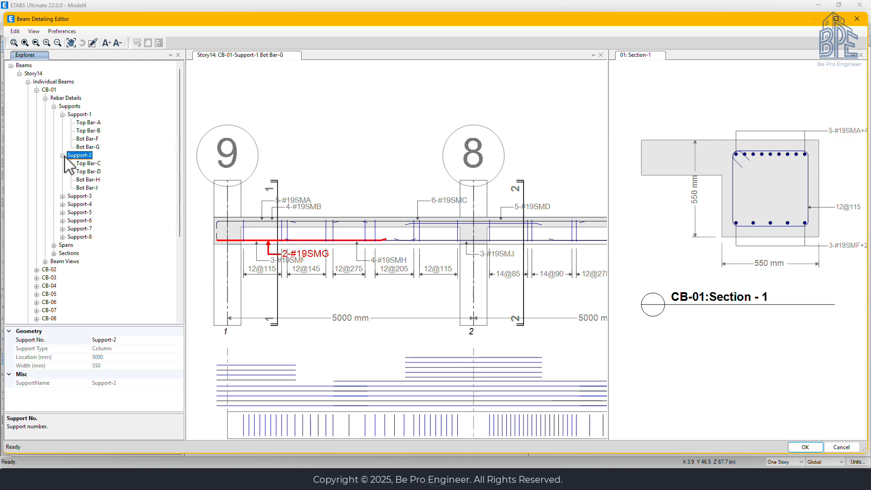
click(88, 164)
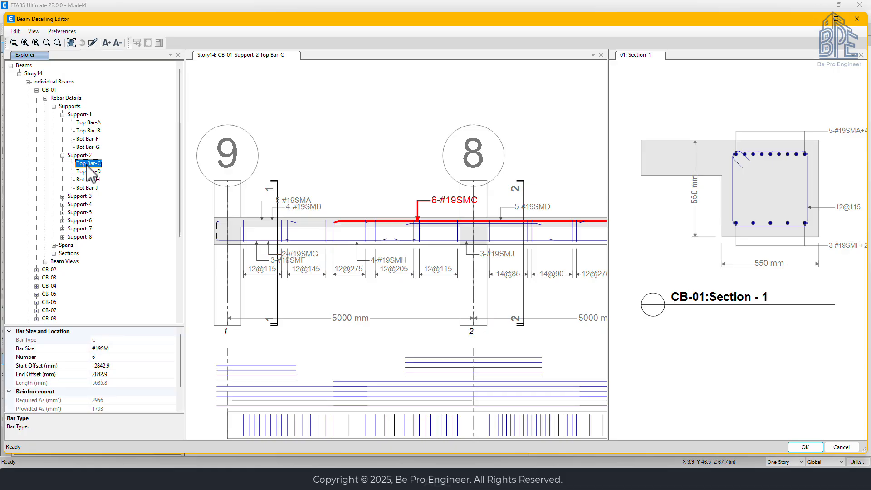
click(88, 172)
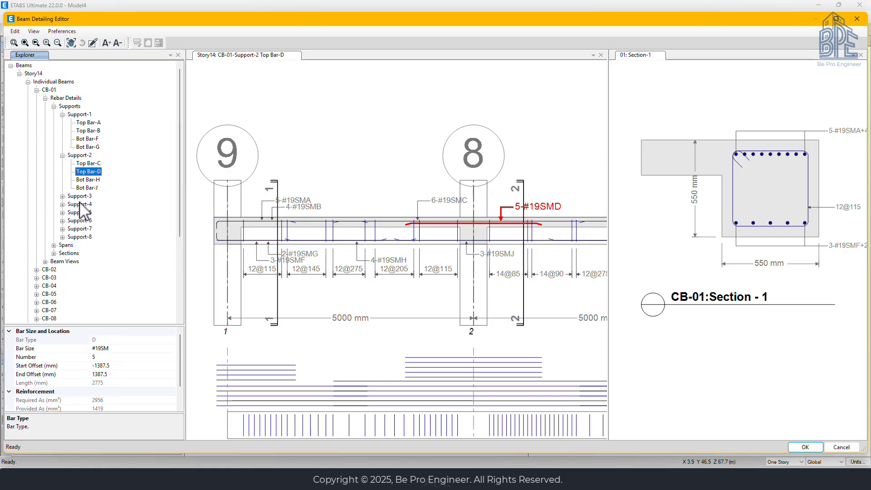
Examine Stirrup Zone-A, Stirrup Zone-B and Stirrup Zone-C in Span-1 of beam CB-01.
click(54, 245)
click(76, 253)
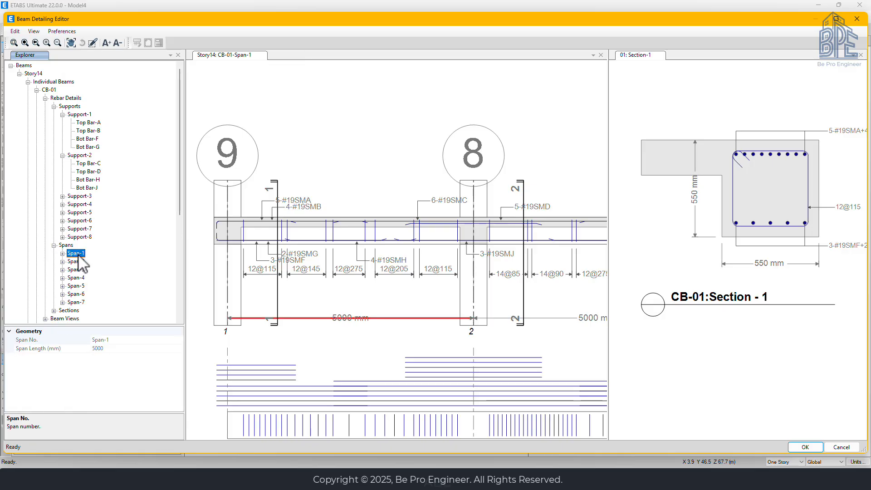
double_click(73, 253)
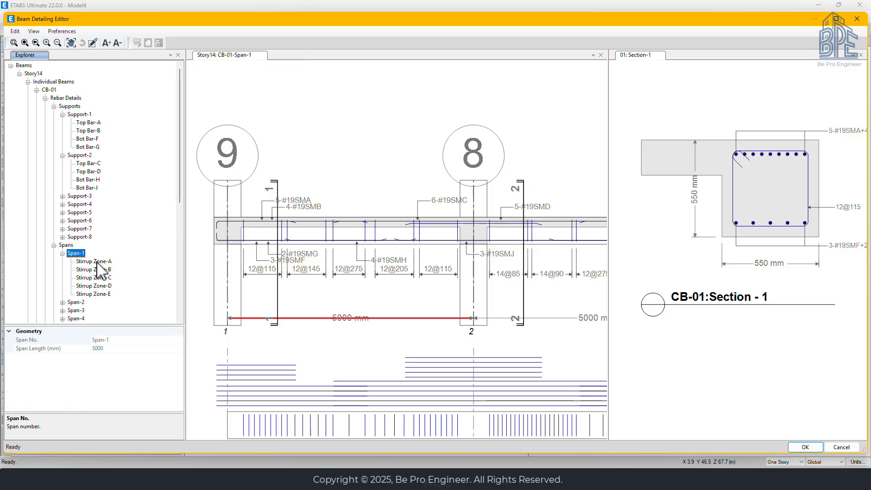
click(97, 262)
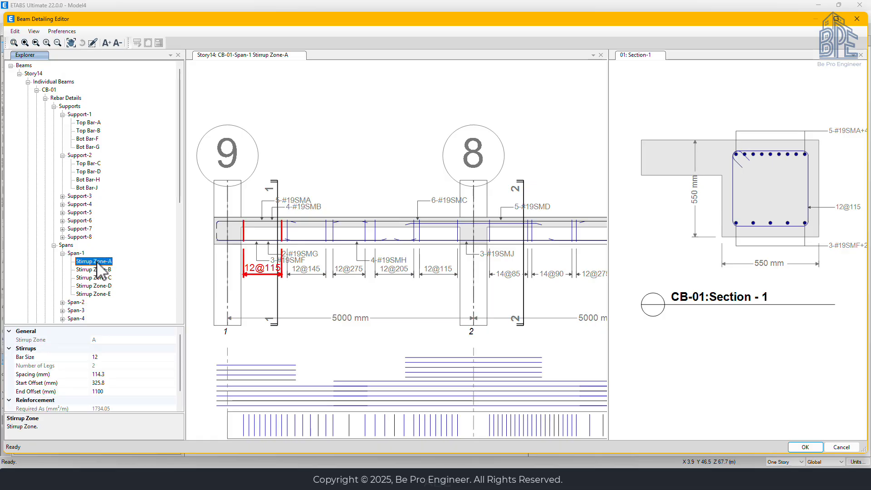
click(97, 270)
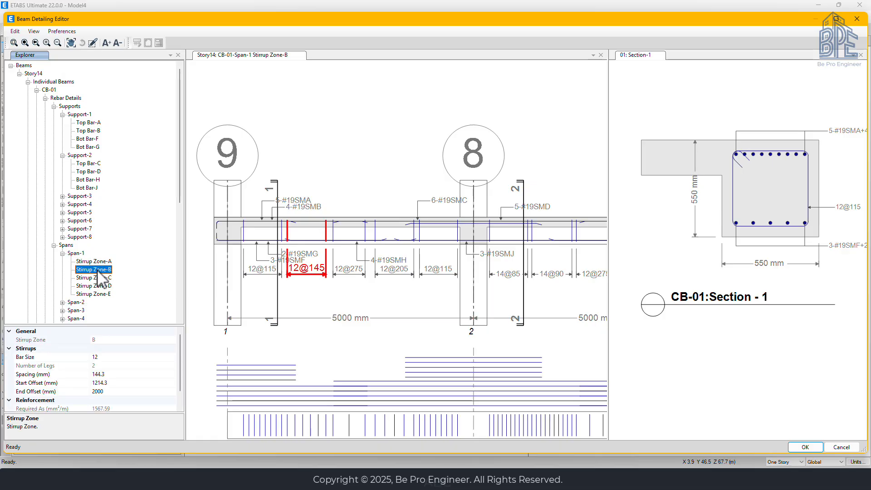
click(99, 278)
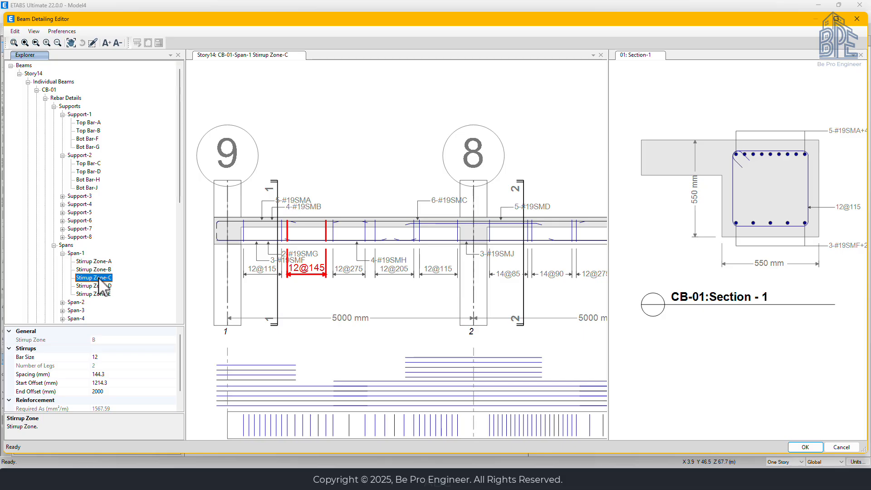
Examine the cross sections of beam CB-01 from Section-1 through Section-5.
drag(185, 194, 182, 241)
click(54, 269)
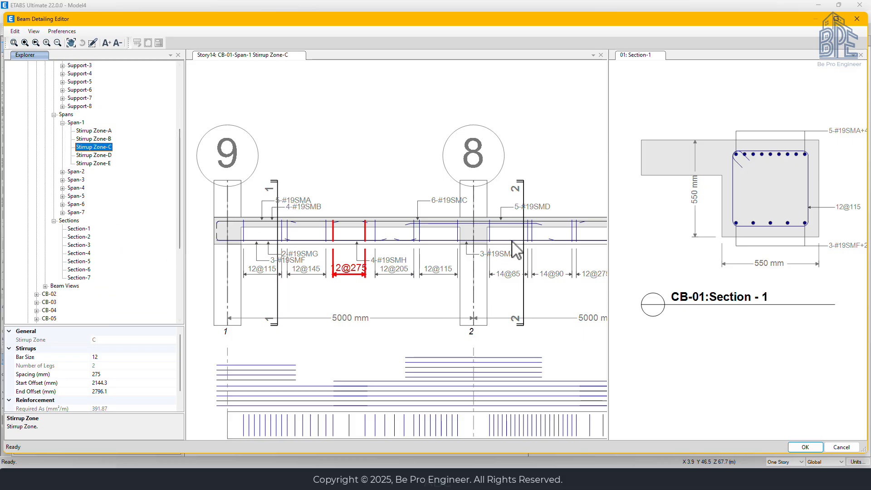
click(82, 229)
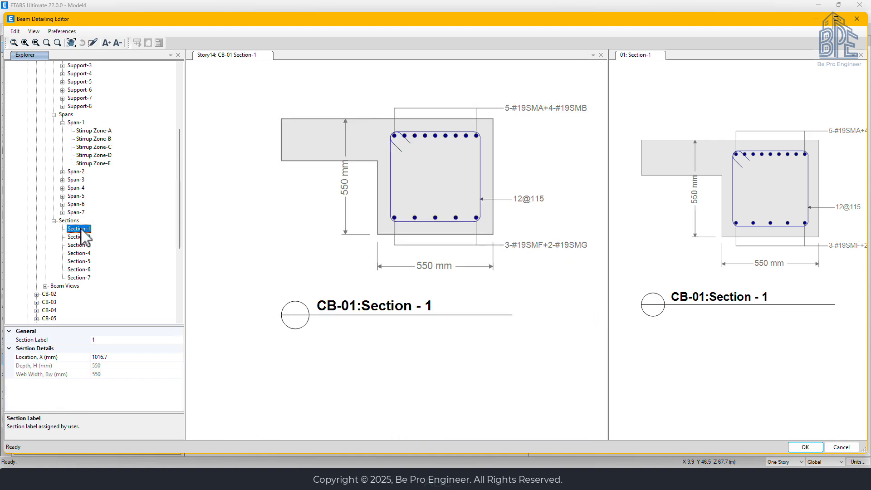
click(83, 236)
click(83, 245)
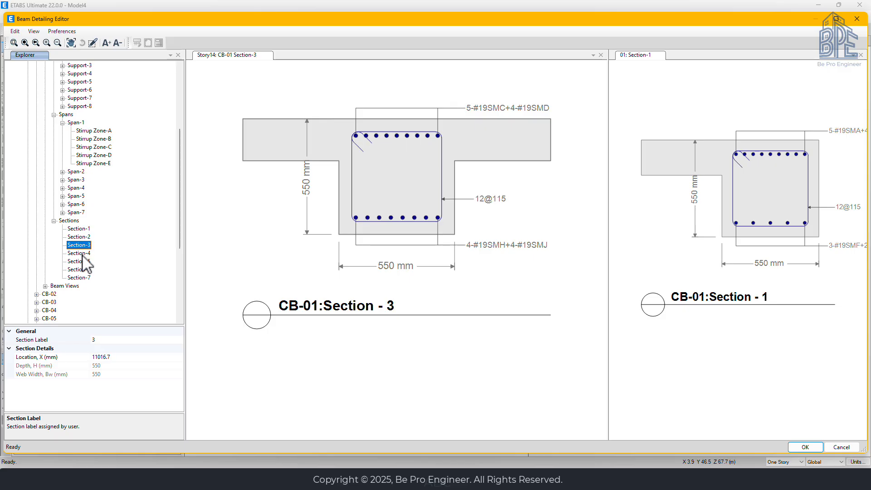
click(83, 254)
click(84, 261)
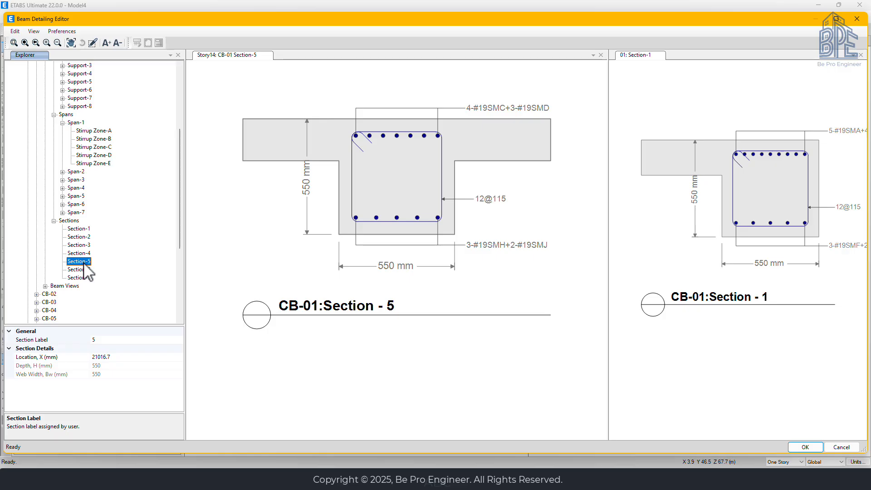
Show Top Bar-A at Support-1 in the rebar details of beam CB-02 and examine it close up in the elevation.
click(37, 295)
click(58, 303)
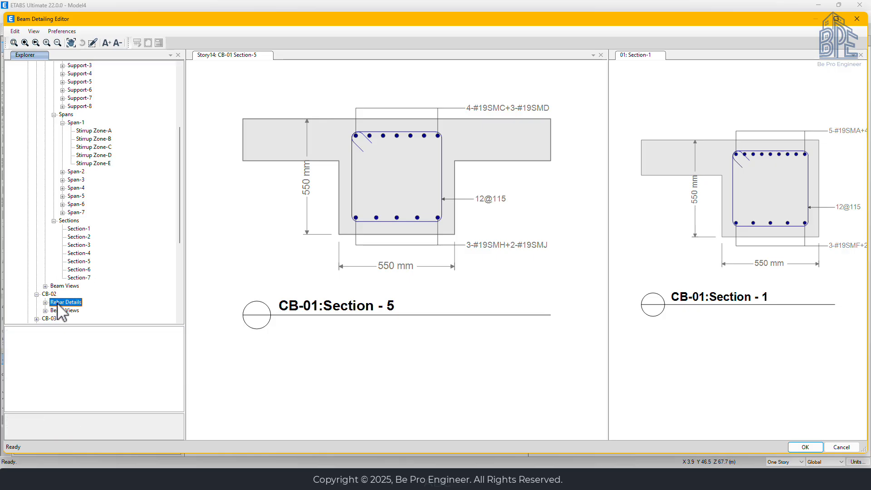
drag(179, 239, 179, 267)
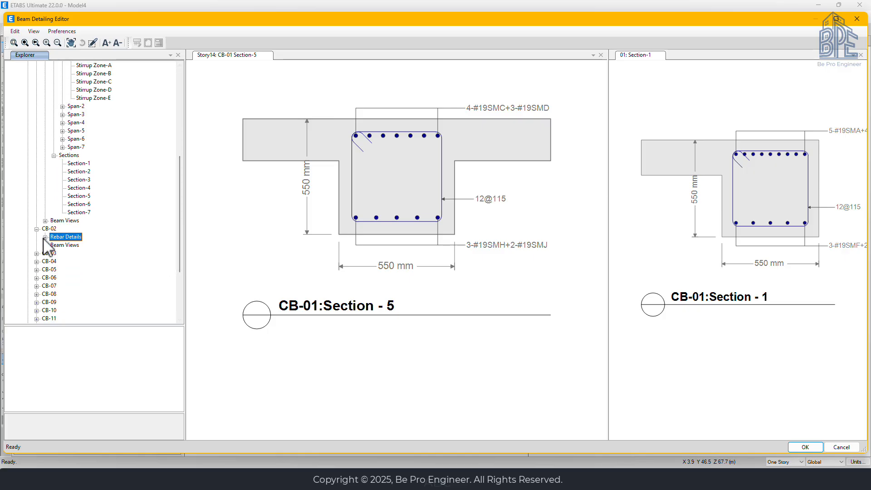
click(45, 237)
click(67, 245)
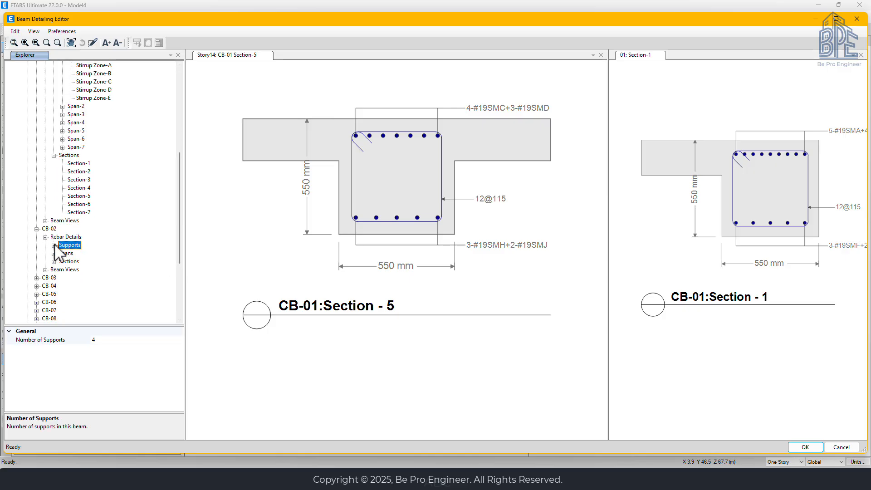
click(54, 245)
click(78, 253)
double_click(78, 253)
click(90, 262)
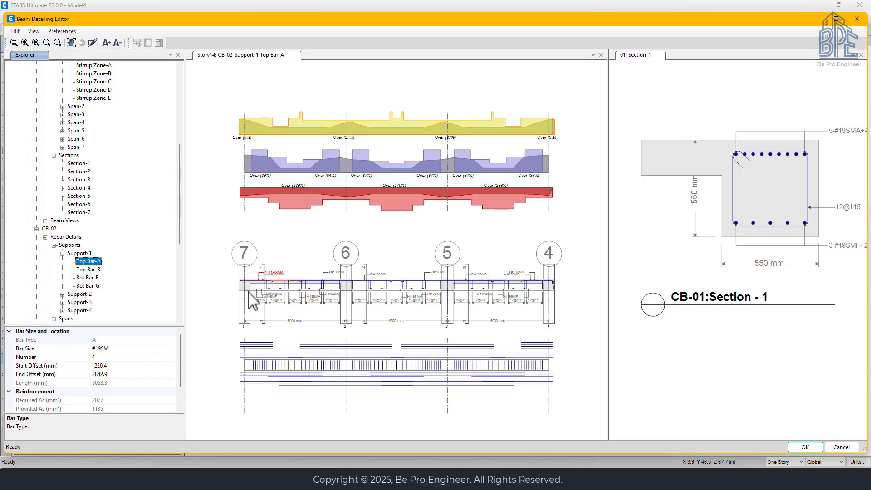
scroll(258, 288, up, 5)
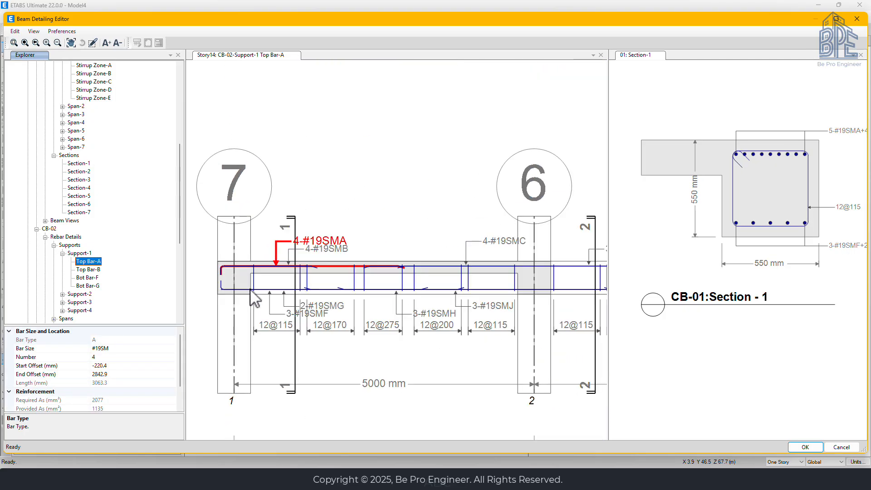
Examine the reinforcement along all spans of the CB-02 elevation and the bar layout below it.
middle_drag(414, 324, 231, 309)
middle_drag(457, 289, 218, 289)
middle_drag(461, 292, 240, 295)
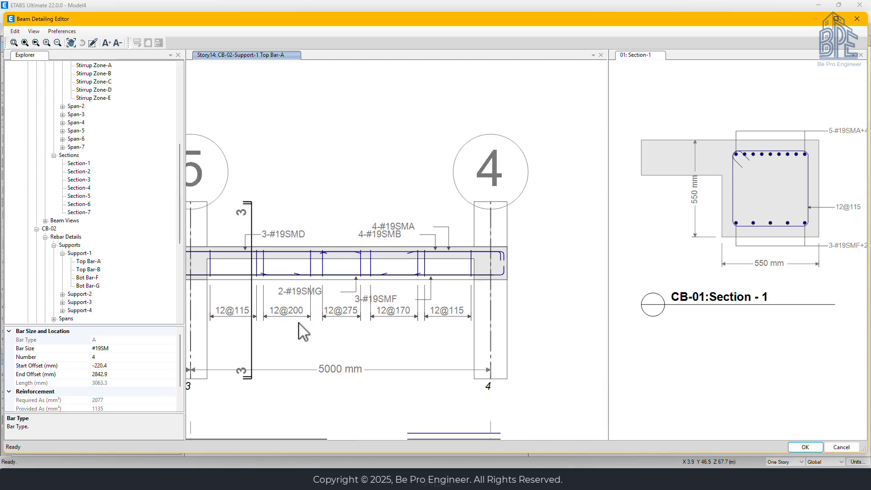
middle_drag(299, 330, 369, 181)
middle_drag(322, 246, 501, 239)
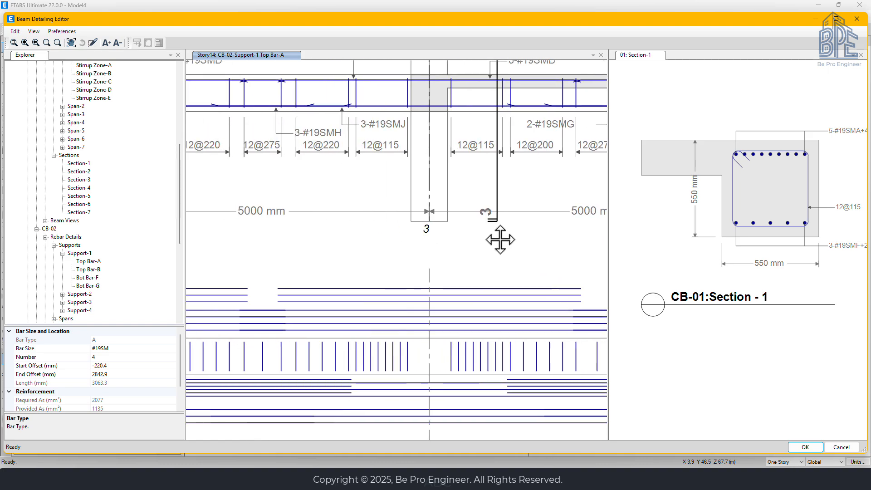
middle_drag(297, 237, 476, 229)
middle_drag(243, 228, 448, 225)
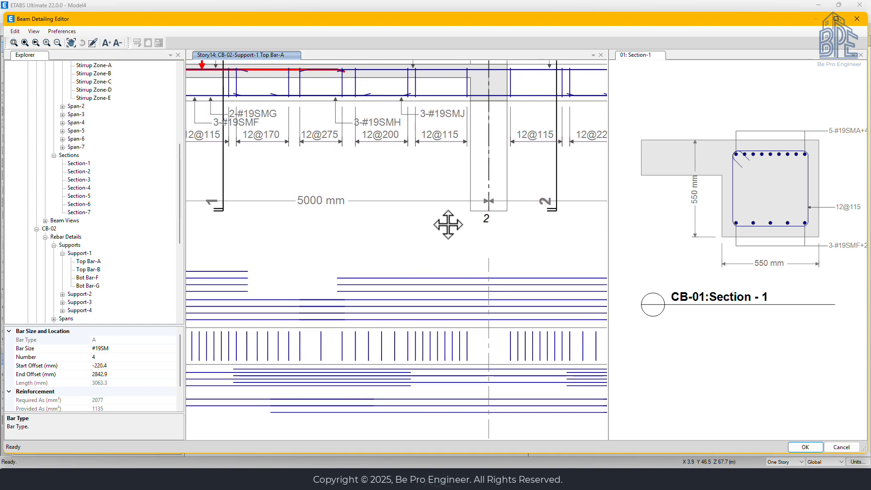
middle_drag(281, 219, 404, 222)
middle_drag(354, 145, 335, 333)
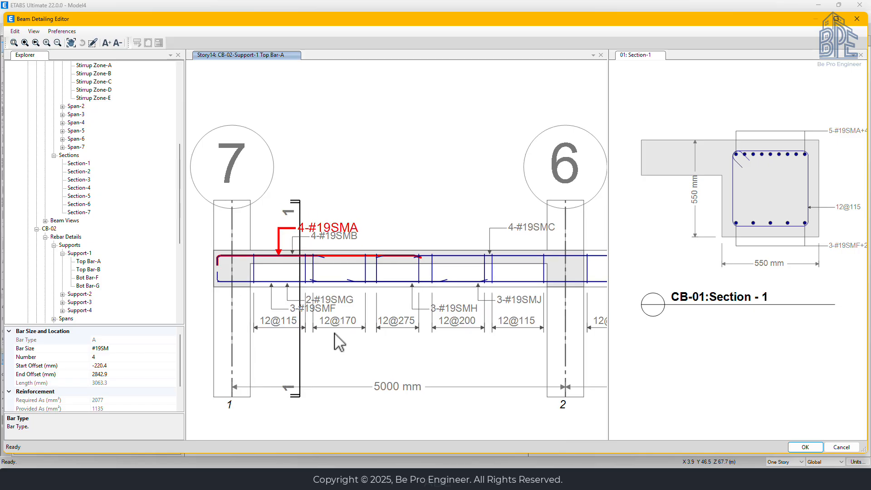
Review the plan locations of beam groups BG-01, BG-02 and BG-03 on Story14.
drag(180, 211, 180, 295)
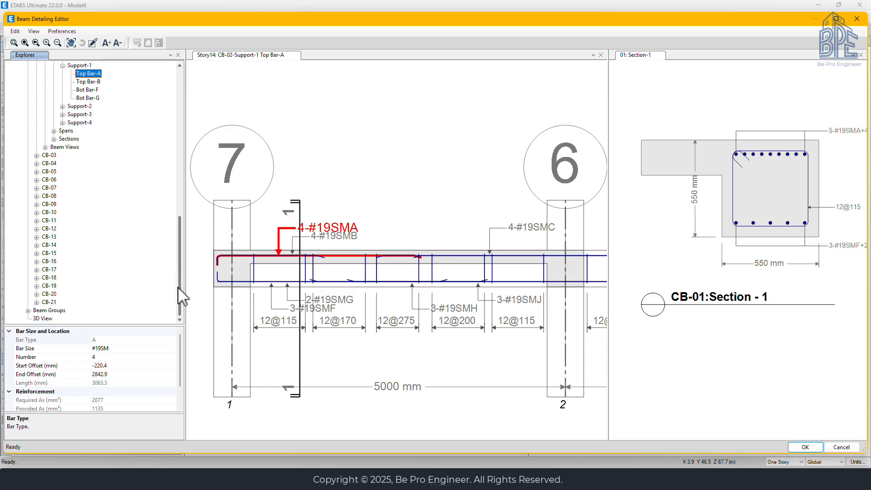
click(27, 311)
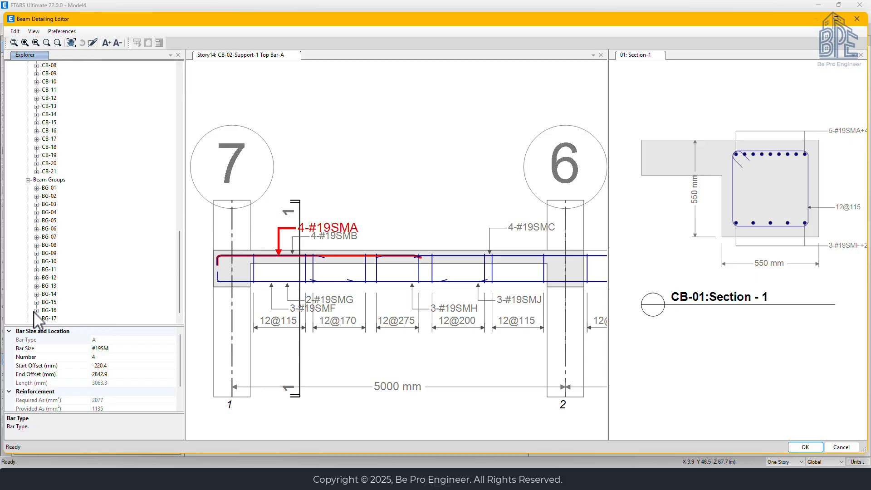
click(48, 188)
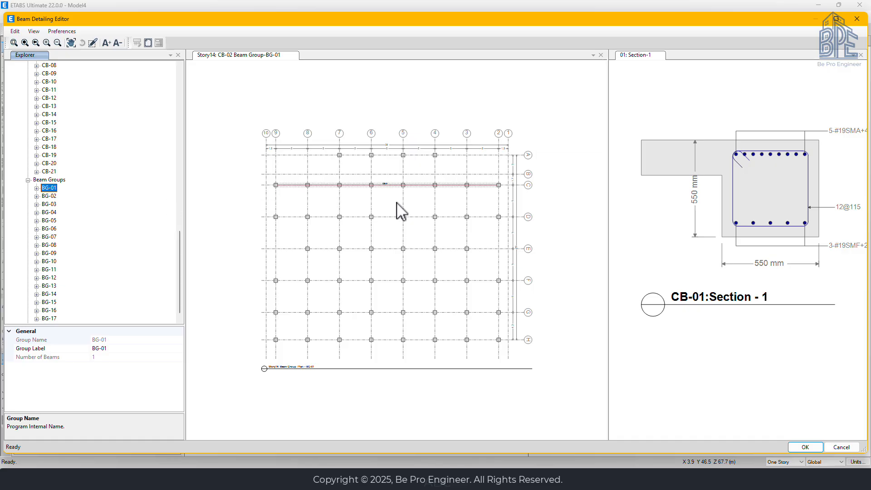
click(49, 196)
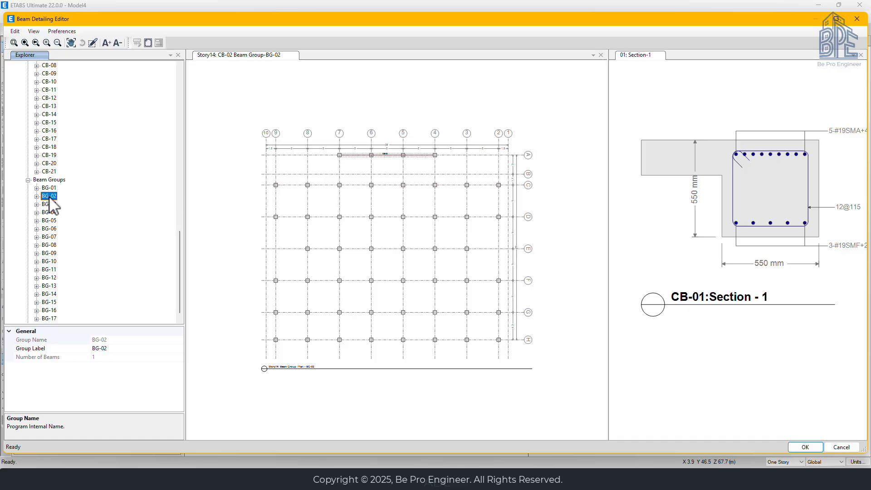
click(46, 204)
Examine the rebar details of beams CB-03 and CB-10 in beam group BG-03.
click(36, 204)
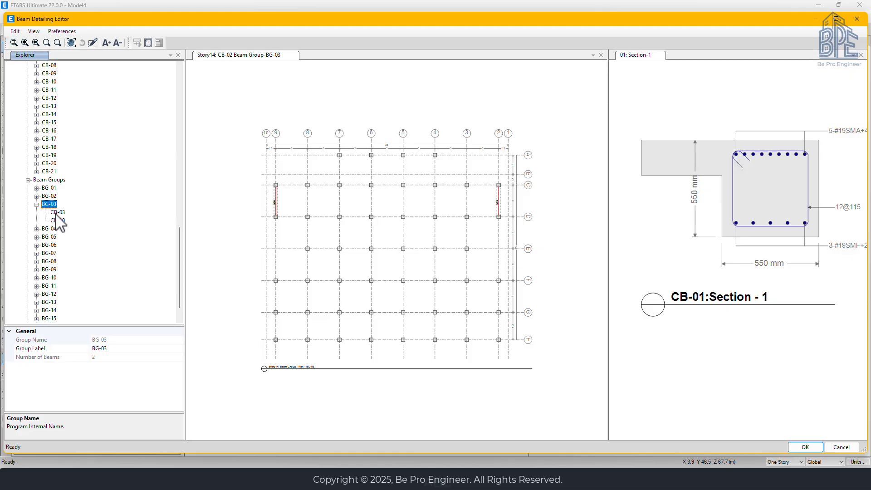
click(58, 212)
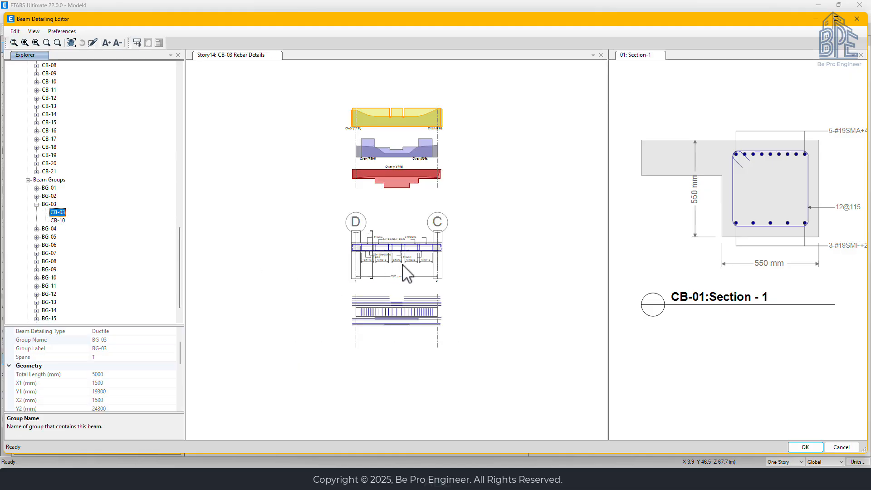
scroll(405, 272, up, 5)
scroll(405, 272, up, 3)
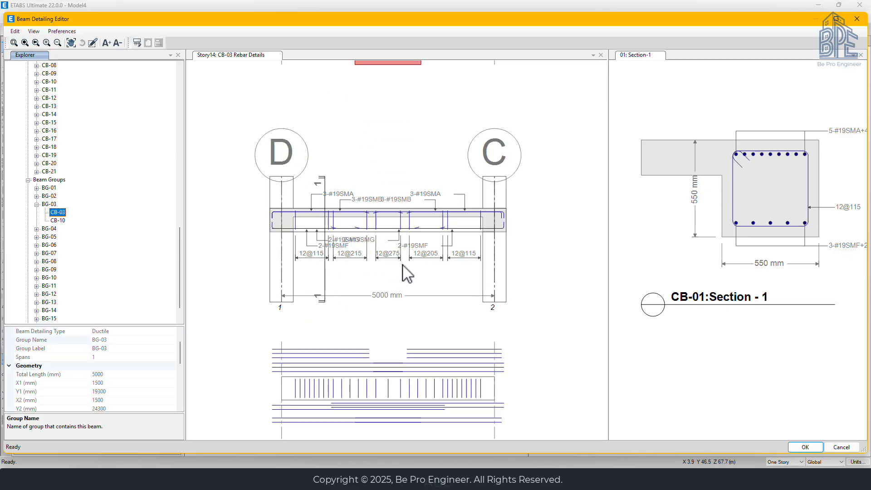
click(59, 221)
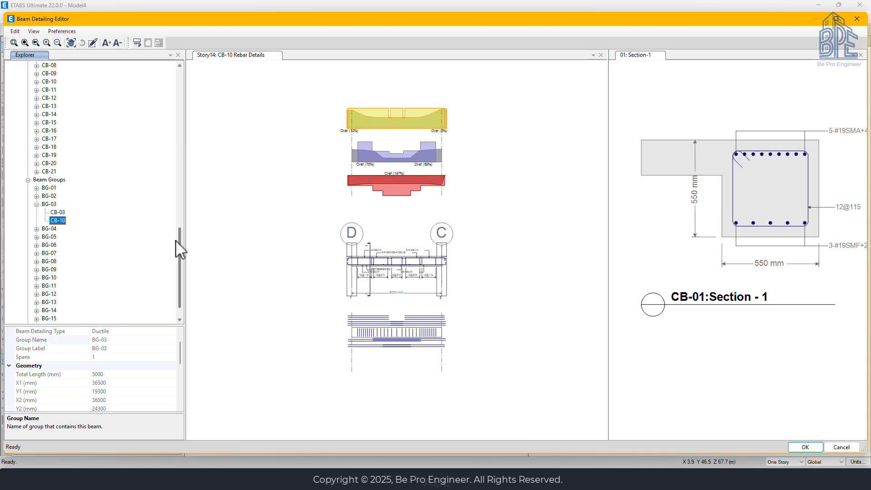
Show the 3D view of the Story14 beams and examine the longitudinal bars and stirrups up close around the beam intersections.
scroll(179, 245, down, 1)
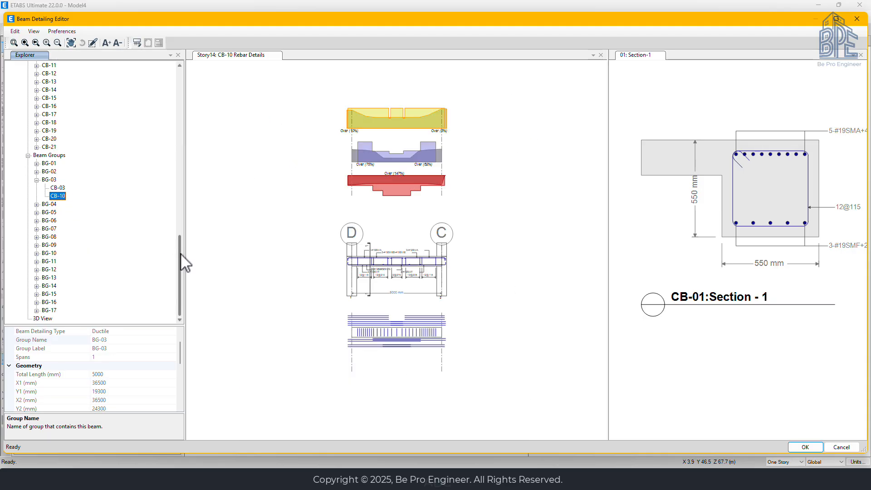
click(45, 318)
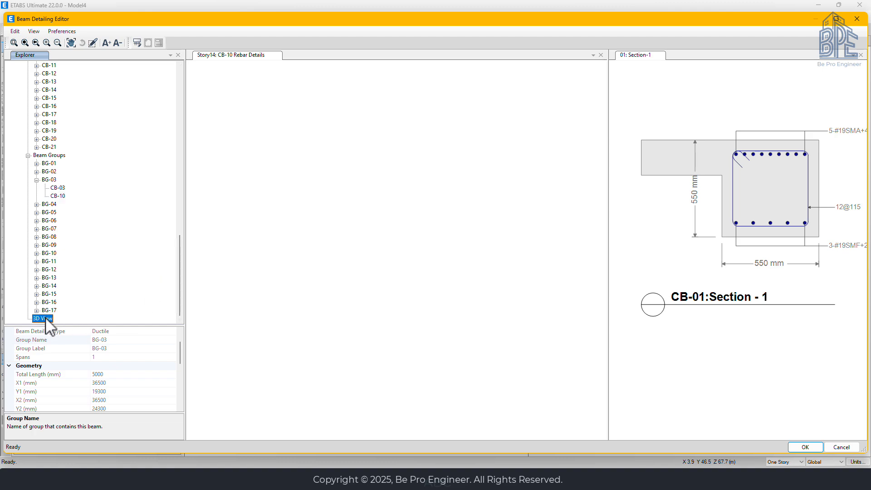
scroll(401, 274, up, 10)
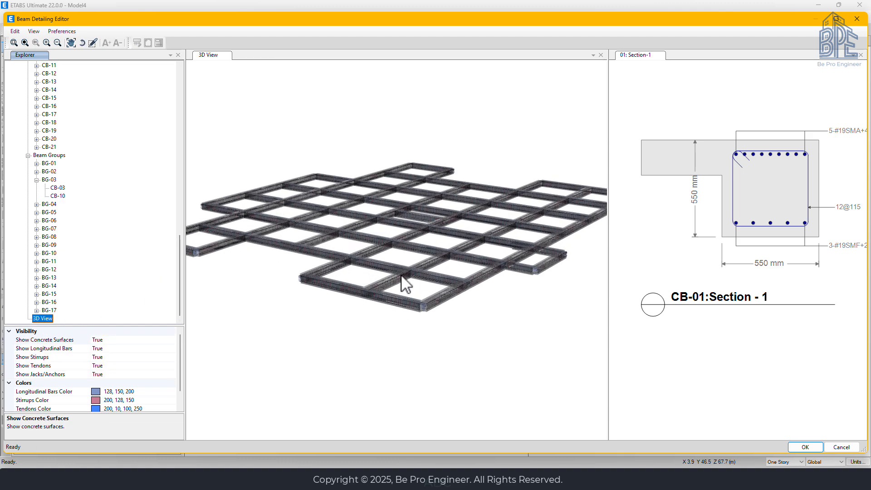
scroll(401, 274, up, 3)
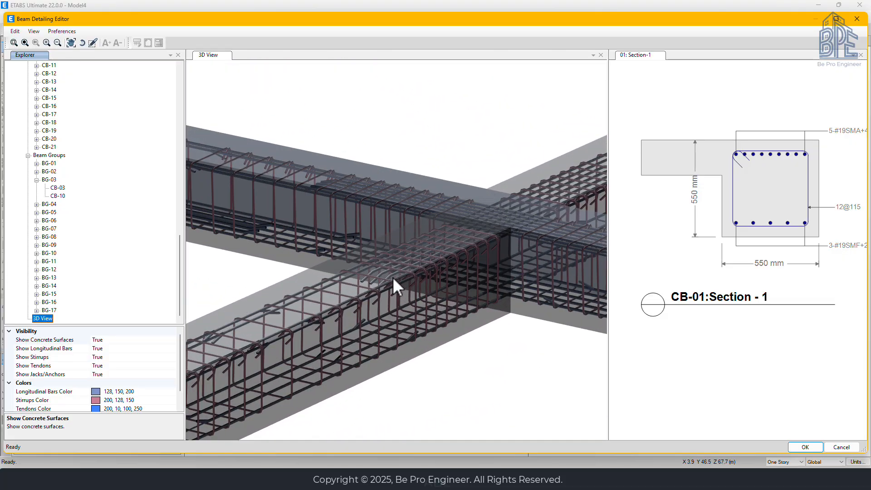
middle_drag(344, 298, 458, 237)
middle_drag(322, 311, 431, 229)
middle_drag(301, 307, 492, 345)
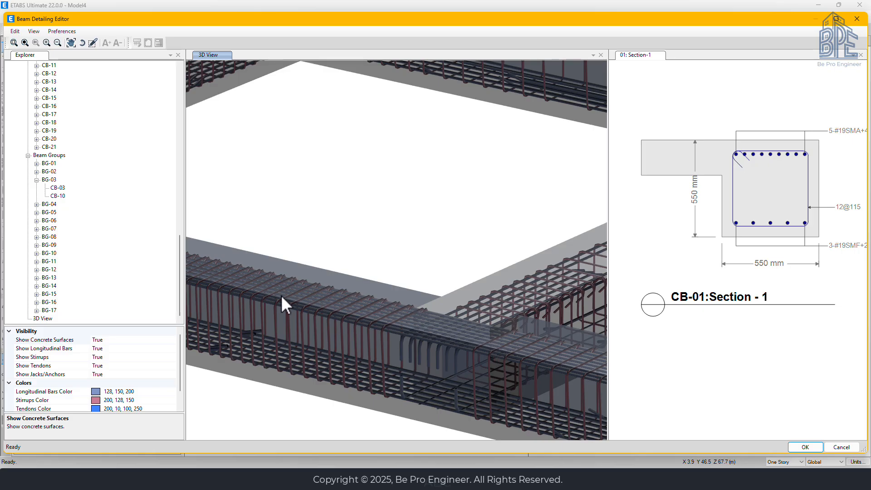
middle_drag(281, 294, 472, 335)
middle_drag(309, 288, 492, 303)
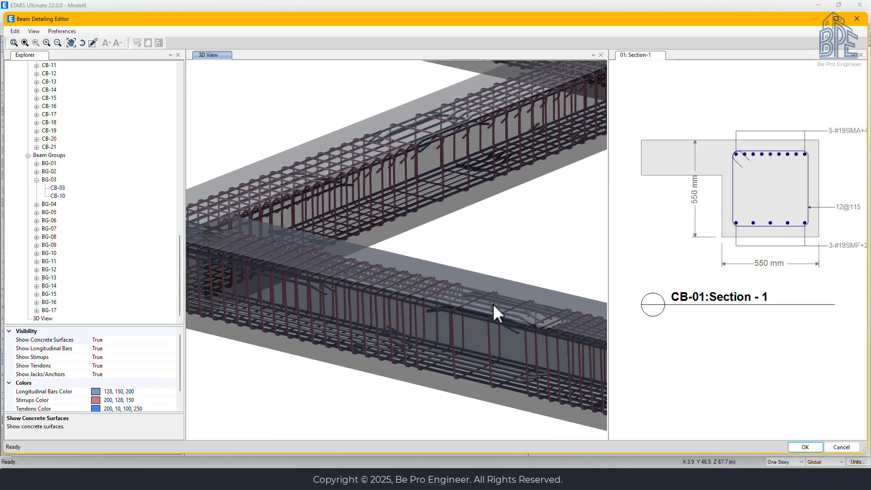
middle_drag(349, 289, 382, 290)
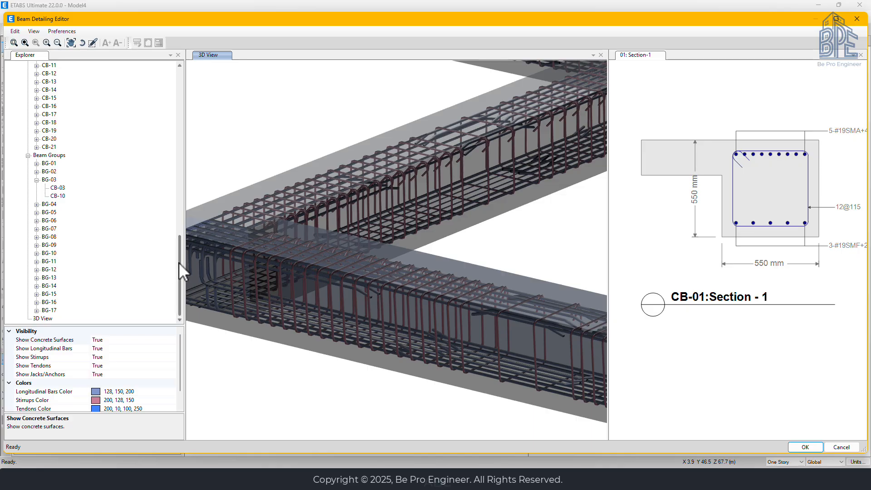
Open the beam rebar editing table for beam CB-01 and enlarge it to show its support and span rows.
drag(178, 262, 50, 73)
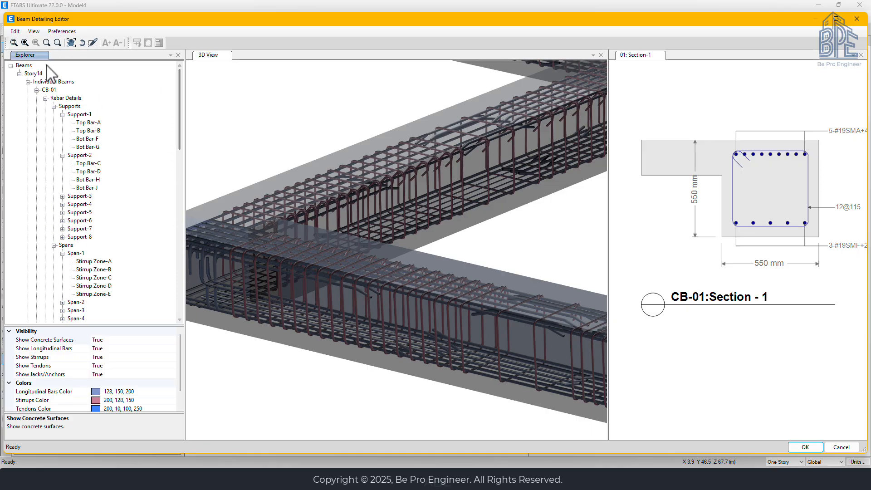
click(25, 73)
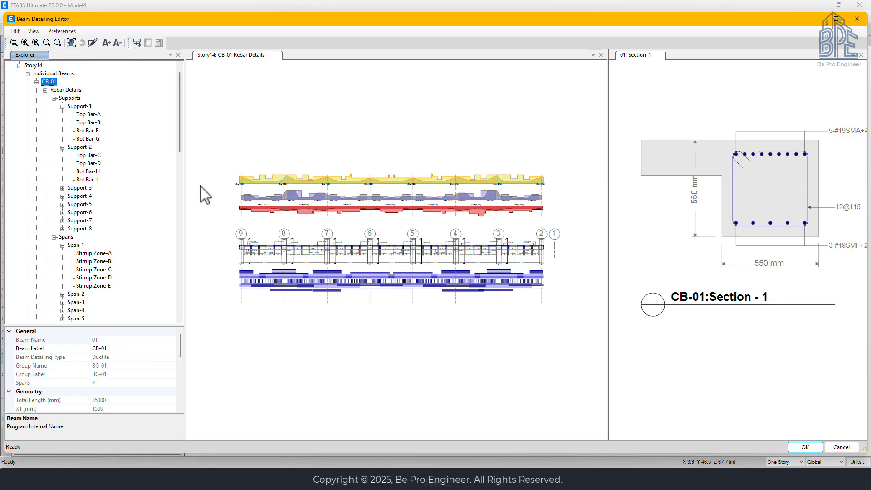
click(15, 32)
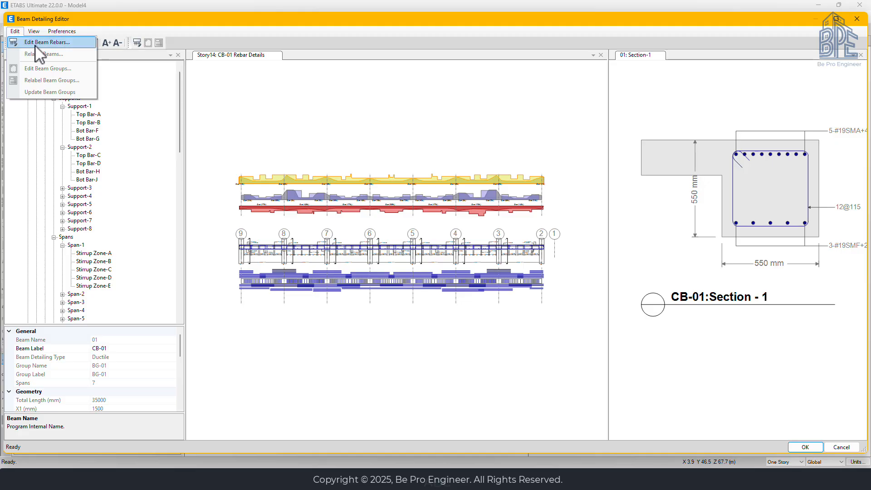
click(47, 42)
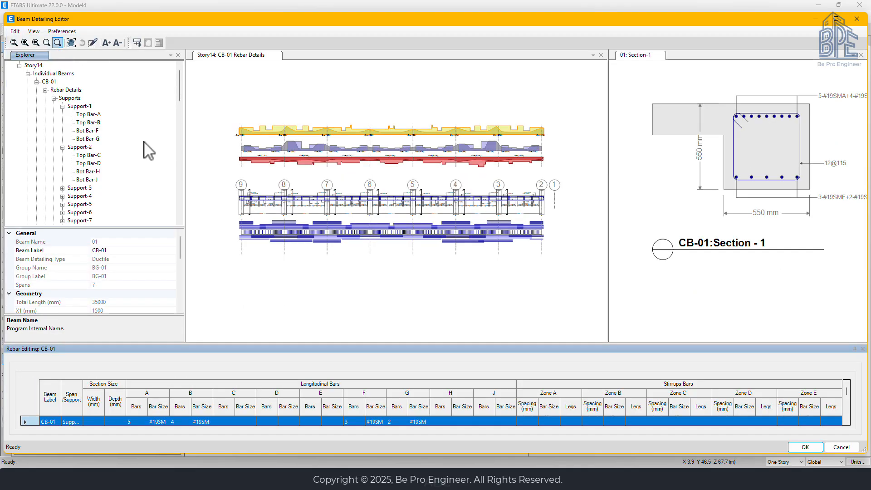
drag(355, 343, 337, 252)
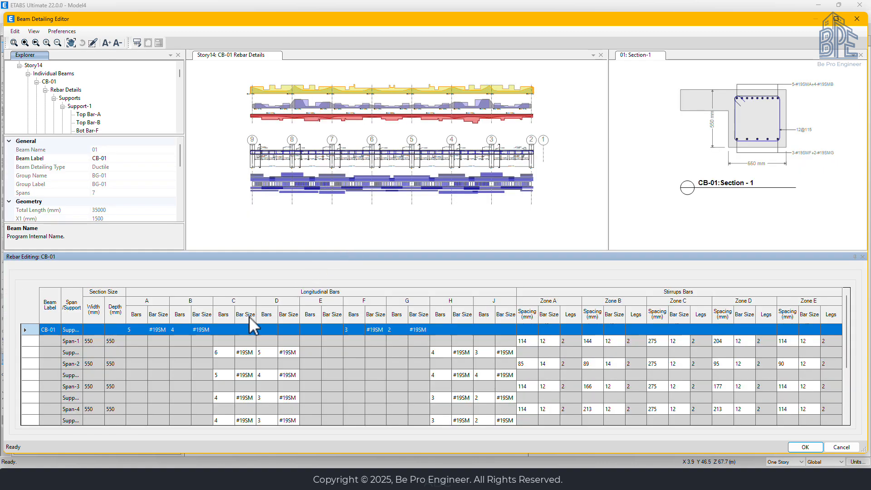
Check the bar size options for longitudinal bar C at the support between Span-1 and Span-2, keeping the current size.
click(252, 353)
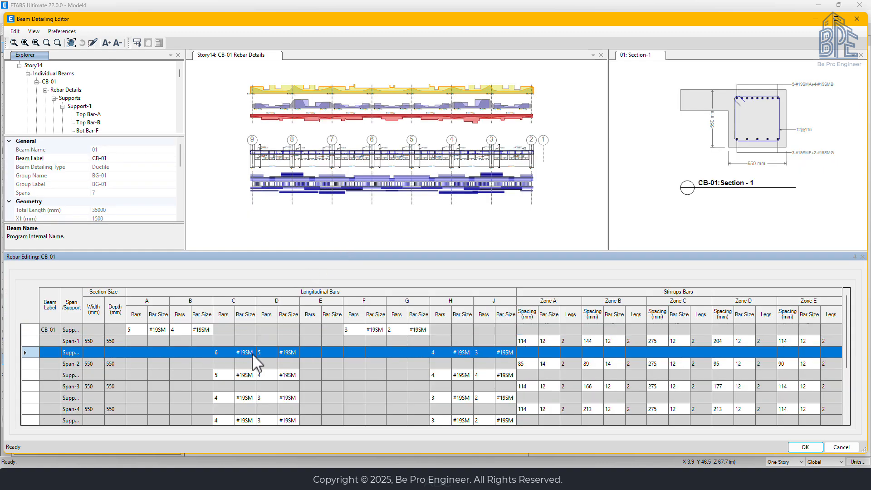
click(251, 352)
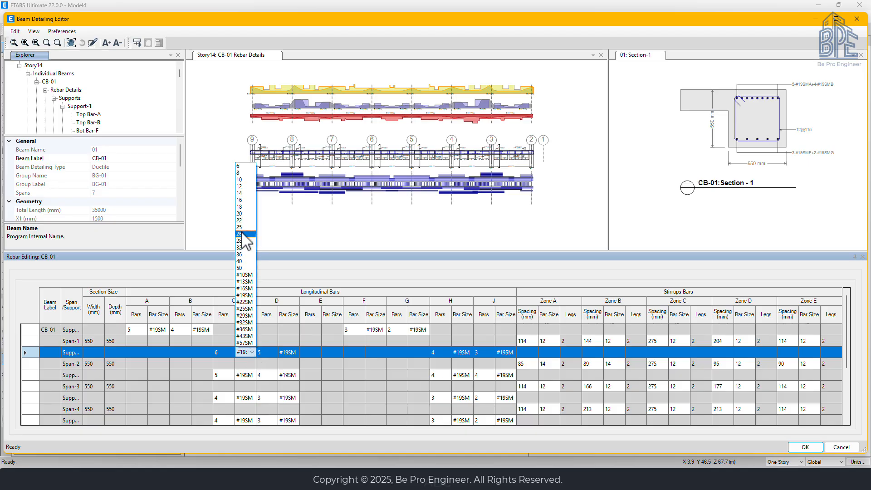
click(252, 352)
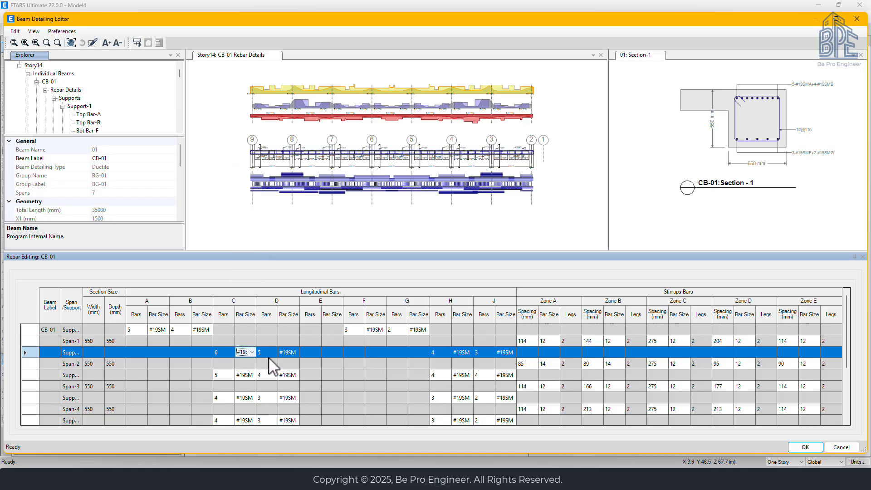
Check the bar count and bar size options for longitudinal bar D at the support between Span-1 and Span-2.
click(266, 354)
click(271, 353)
click(270, 351)
click(288, 353)
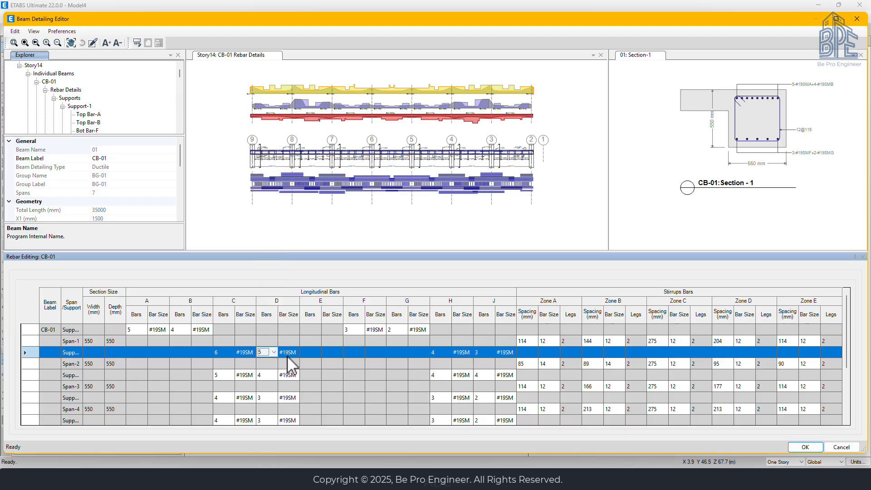
click(297, 353)
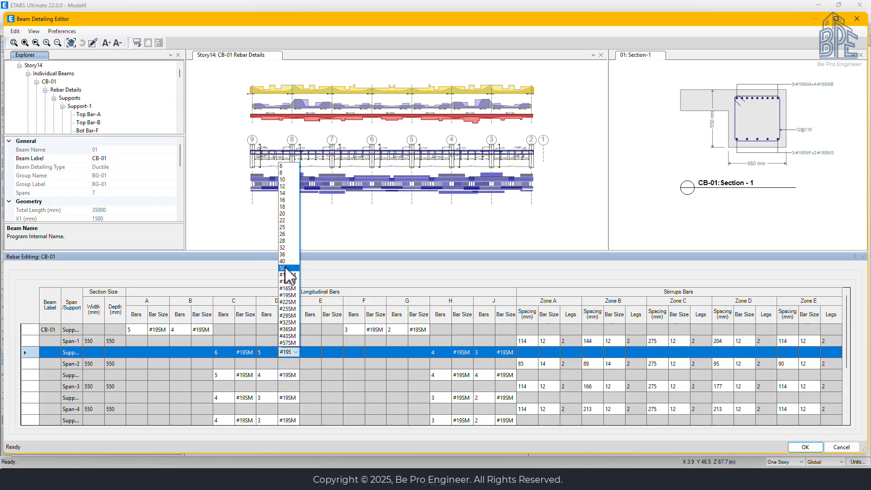
click(293, 351)
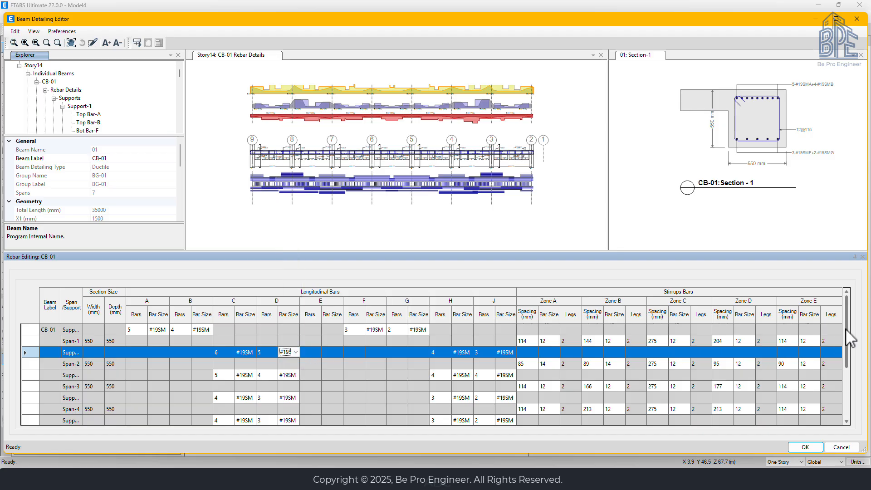
Review the remaining span and support rows down to Span-7, and open Span-1's Zone C stirrup spacing and bar size for editing.
drag(845, 329, 857, 388)
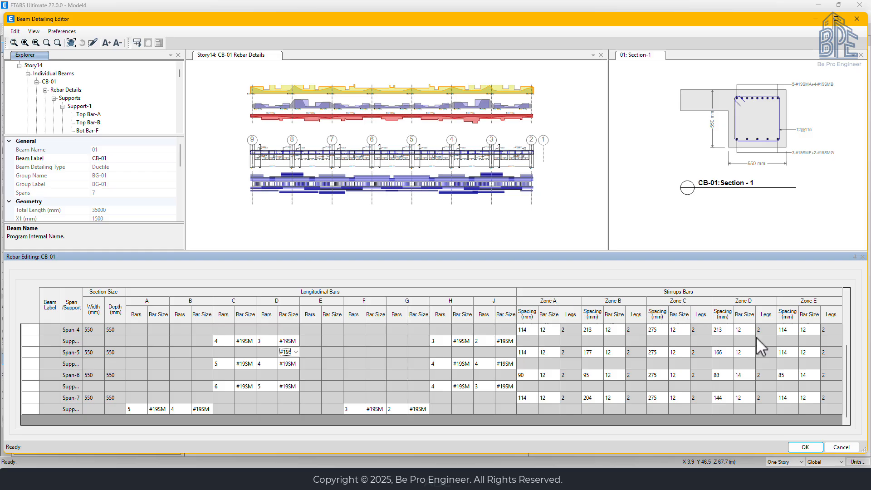
drag(844, 372, 845, 324)
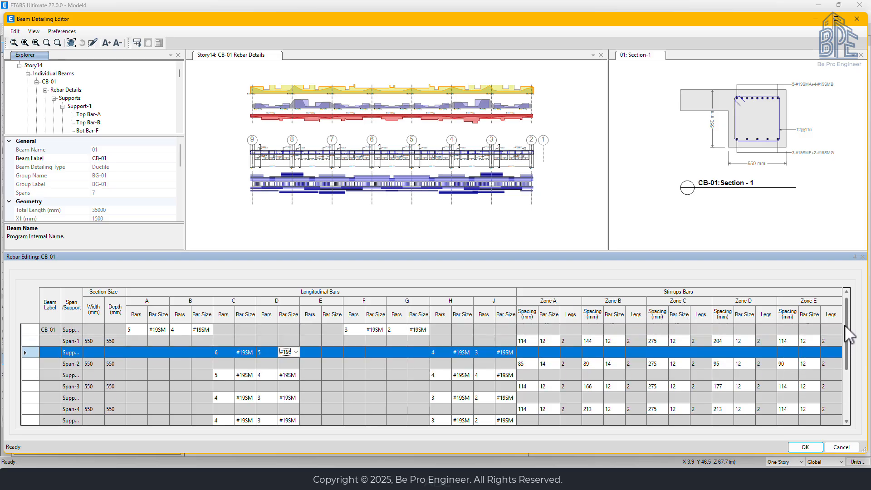
click(659, 341)
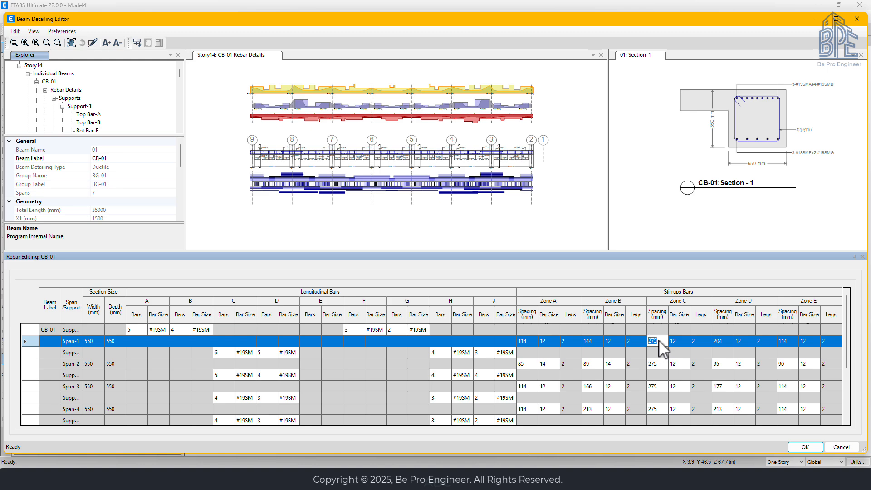
click(680, 343)
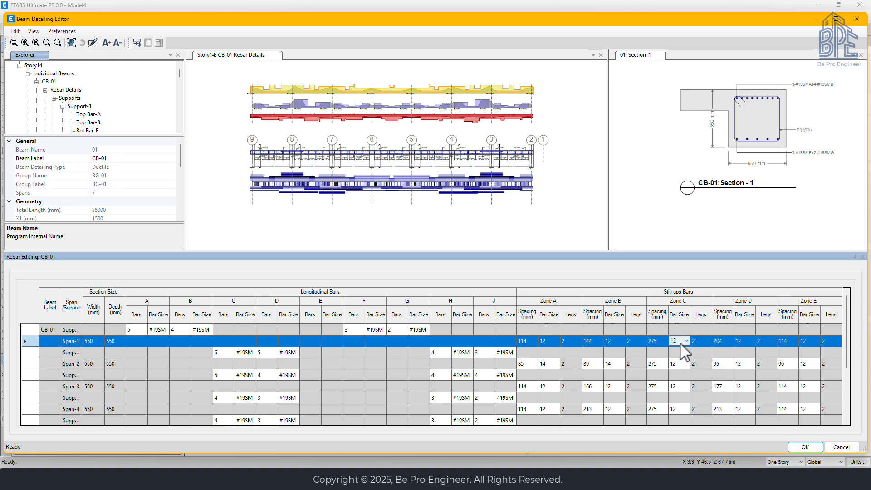